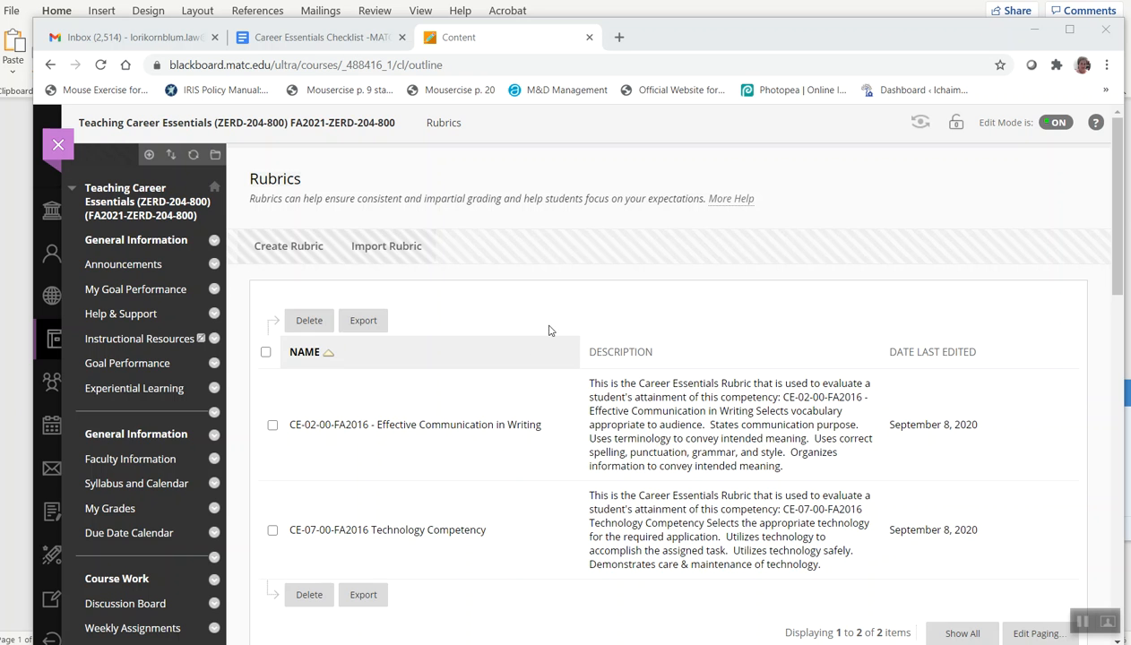
# Open the Rubrics tool from the course's Course Tools list
pyautogui.scroll(-2, 253, 394)
pyautogui.scroll(-6, 253, 395)
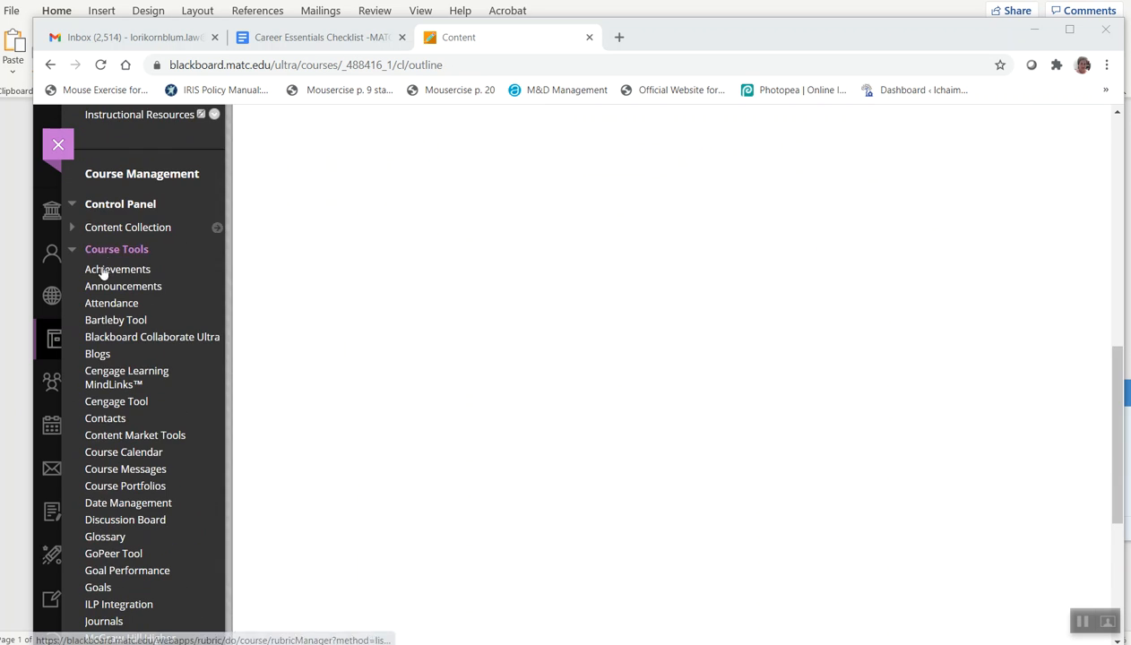
pyautogui.scroll(-2, 204, 509)
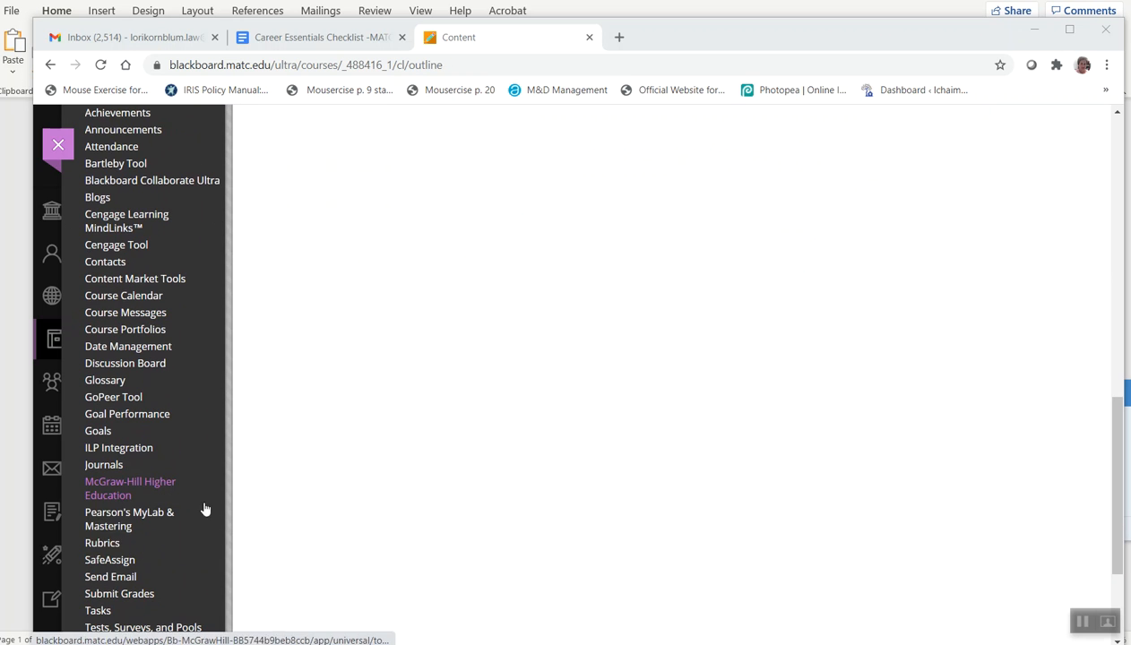
pyautogui.click(115, 545)
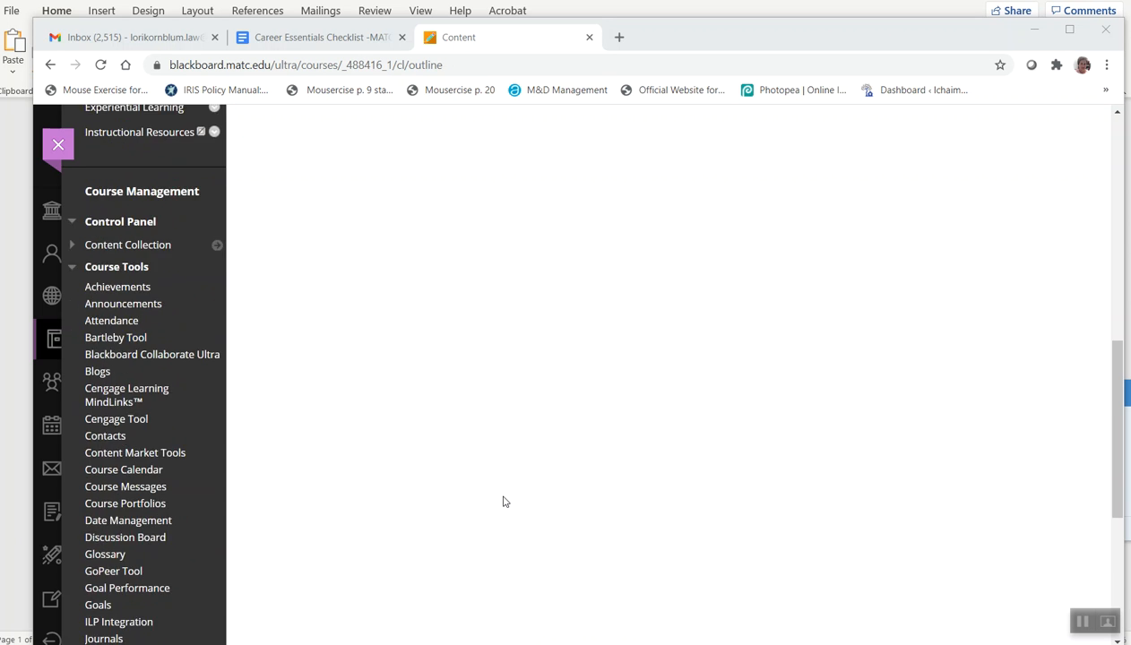
pyautogui.scroll(1, 556, 512)
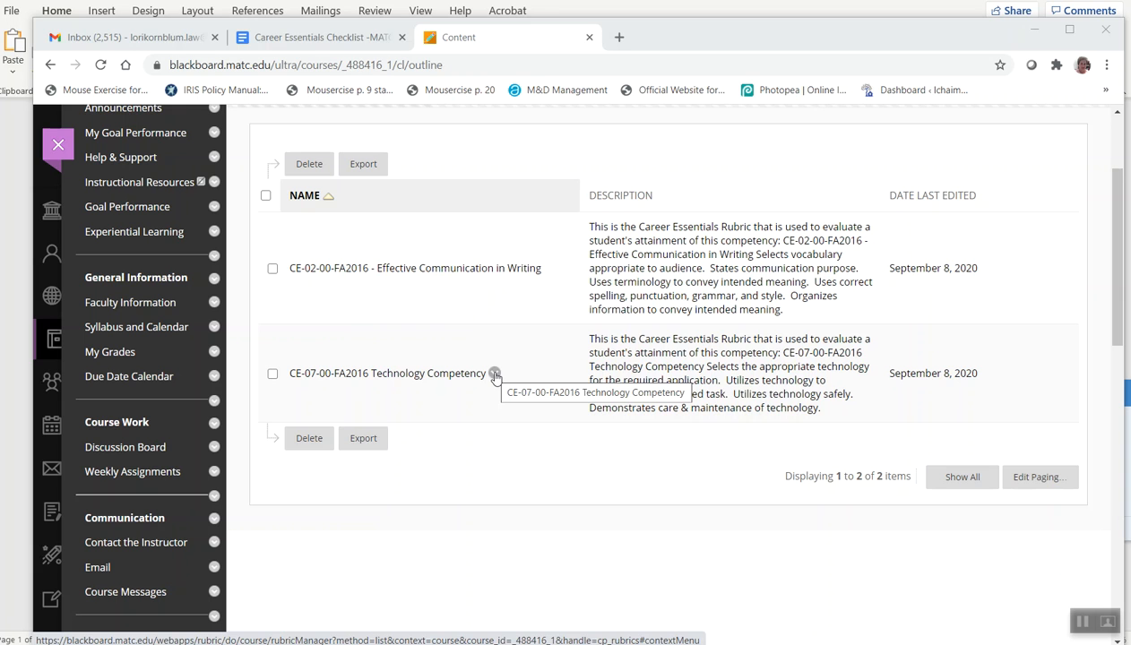
# Open the CE-07-00-FA2016 Technology Competency rubric for editing
pyautogui.click(495, 375)
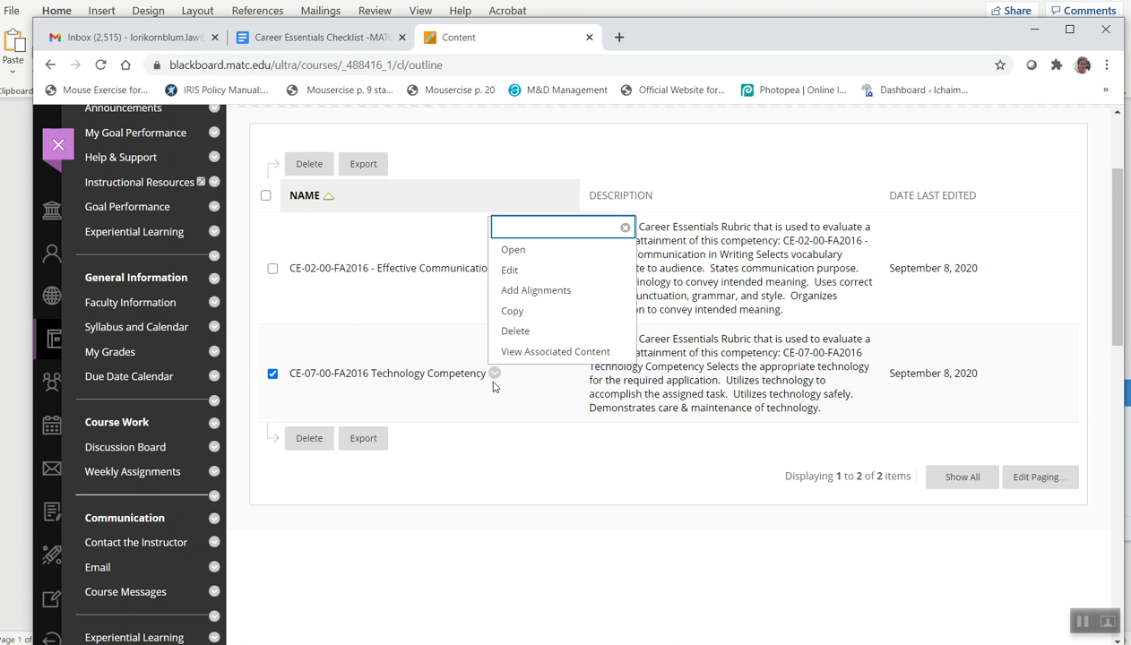
pyautogui.click(511, 268)
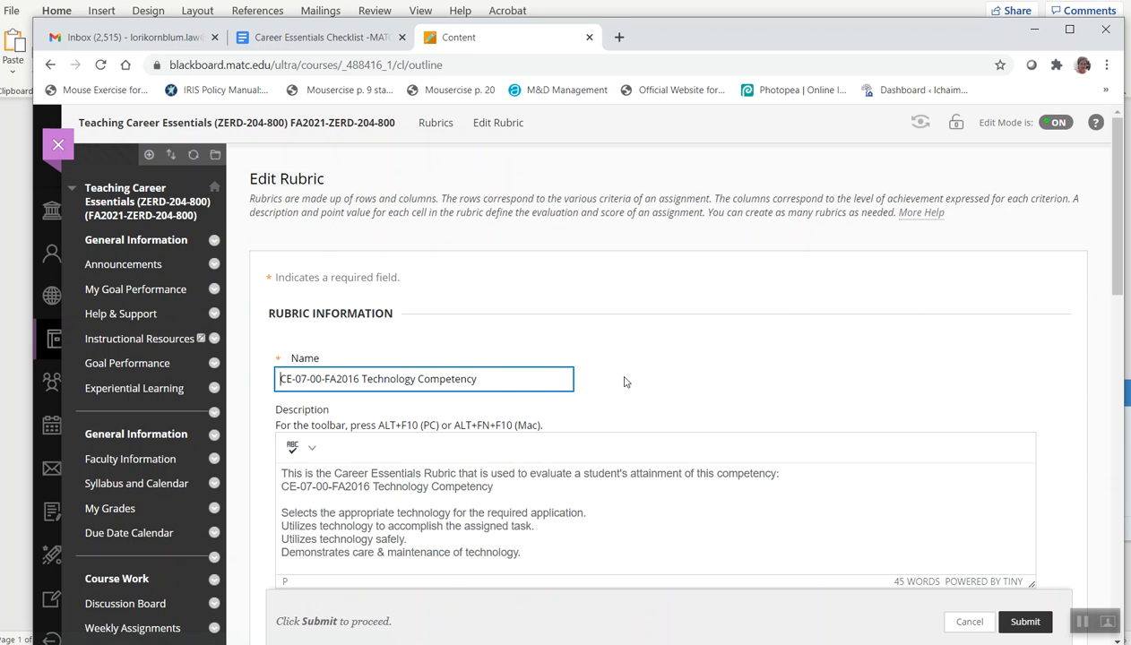
# Review the rubric's name, description, criteria grid and available rubric type options
pyautogui.scroll(-2, 730, 316)
pyautogui.scroll(-5, 730, 316)
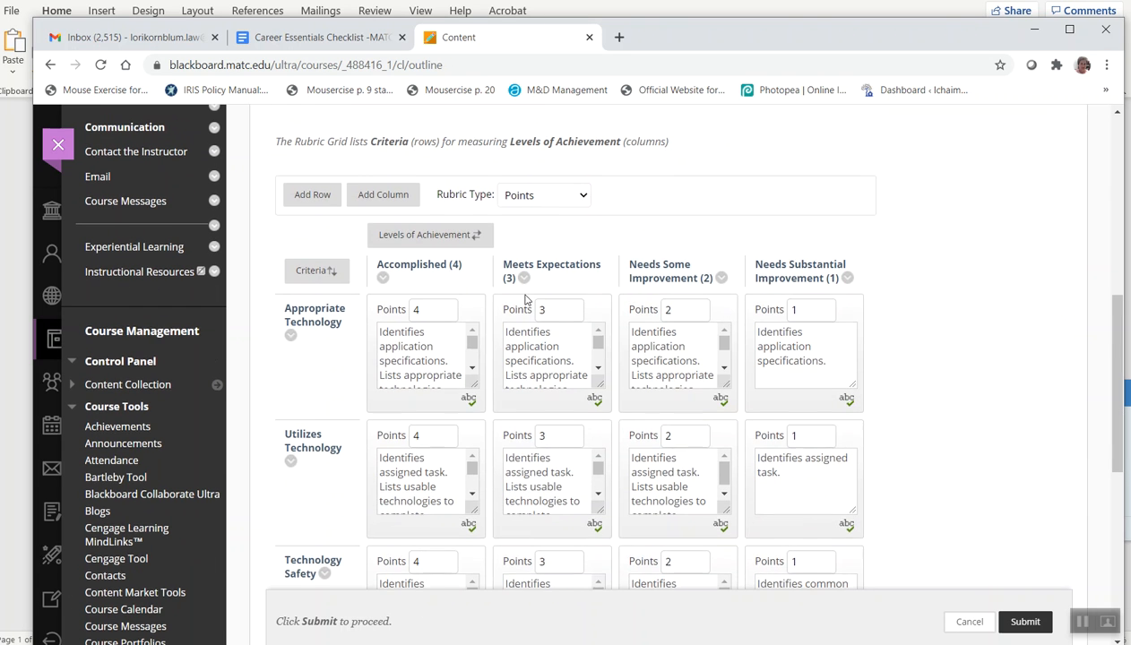
pyautogui.scroll(4, 491, 305)
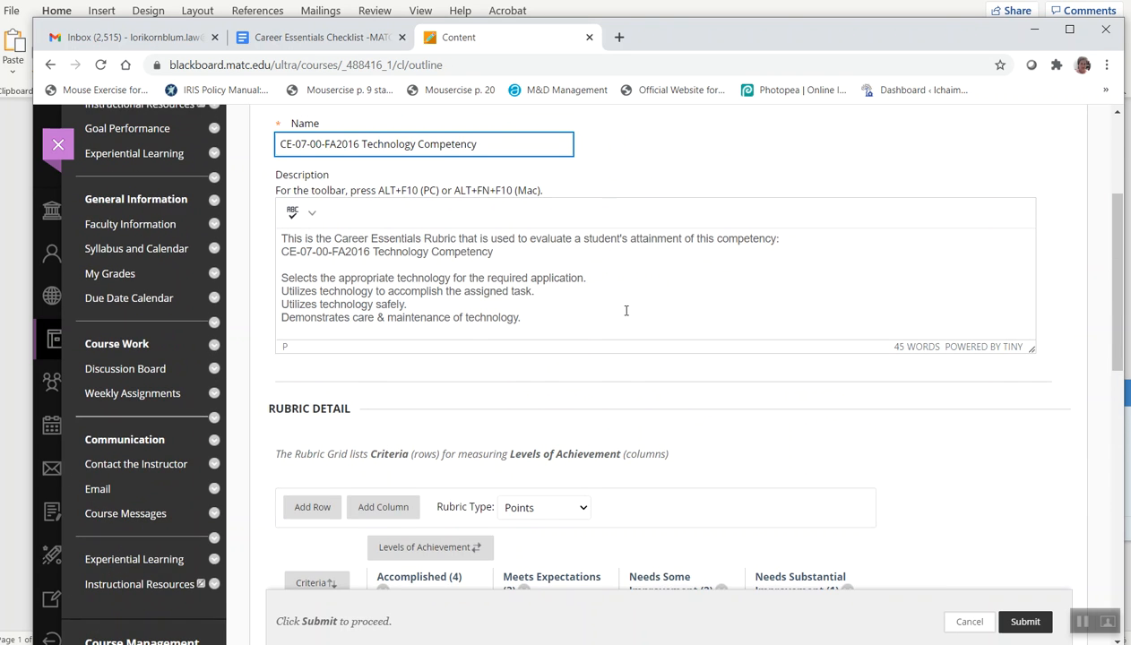
pyautogui.scroll(1, 625, 310)
pyautogui.scroll(-4, 625, 310)
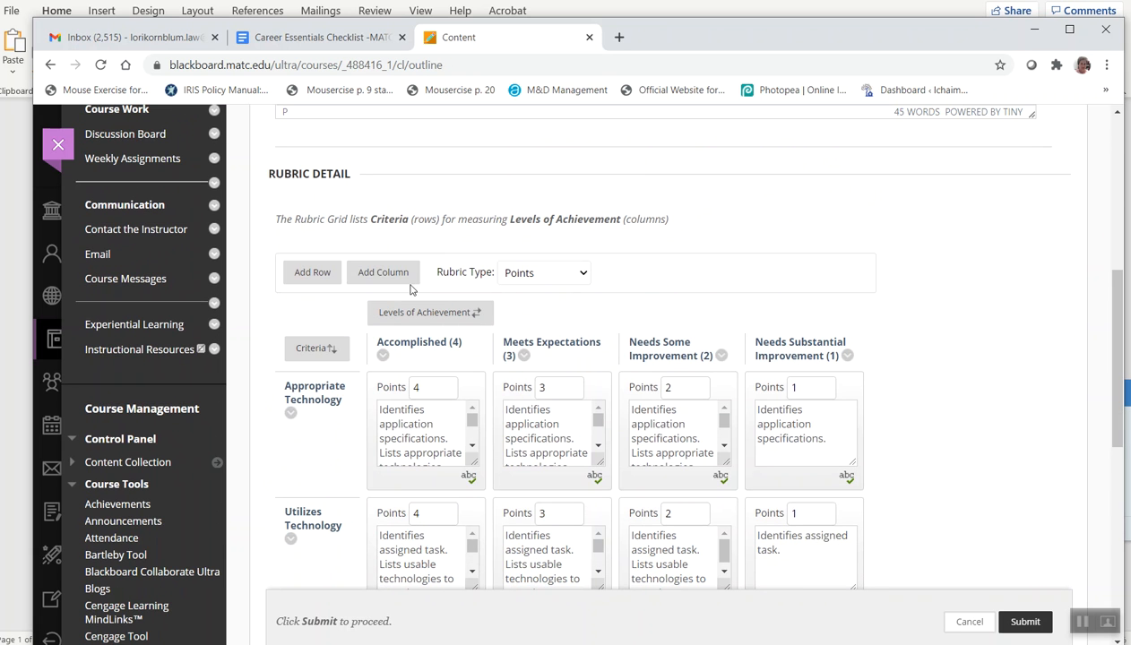
pyautogui.click(582, 274)
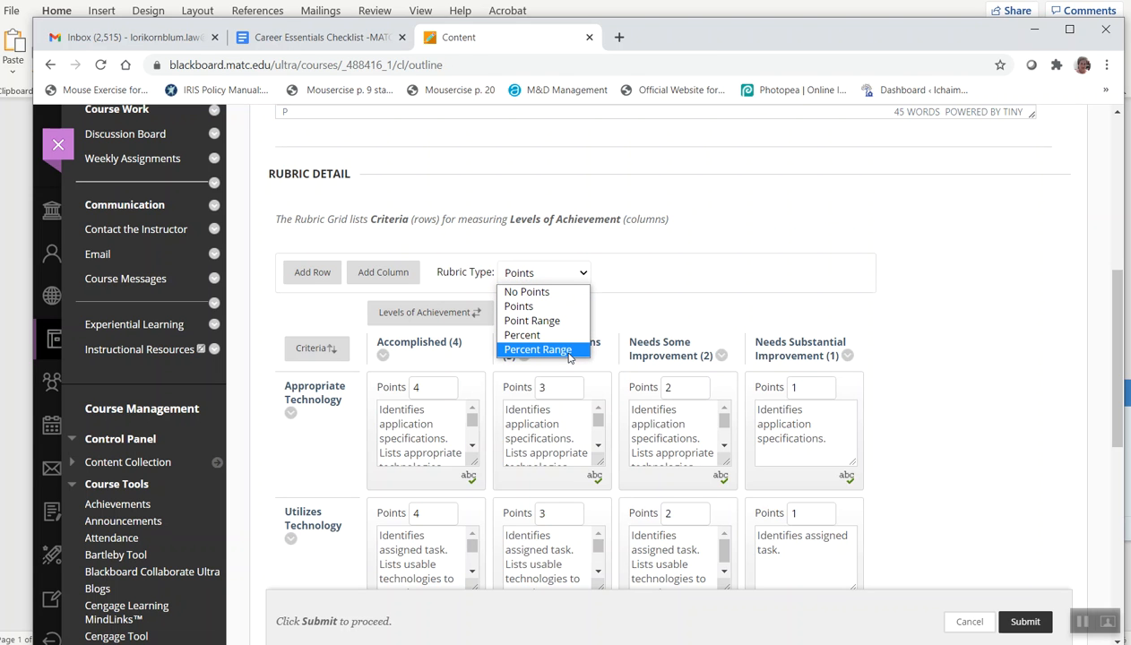
pyautogui.click(619, 280)
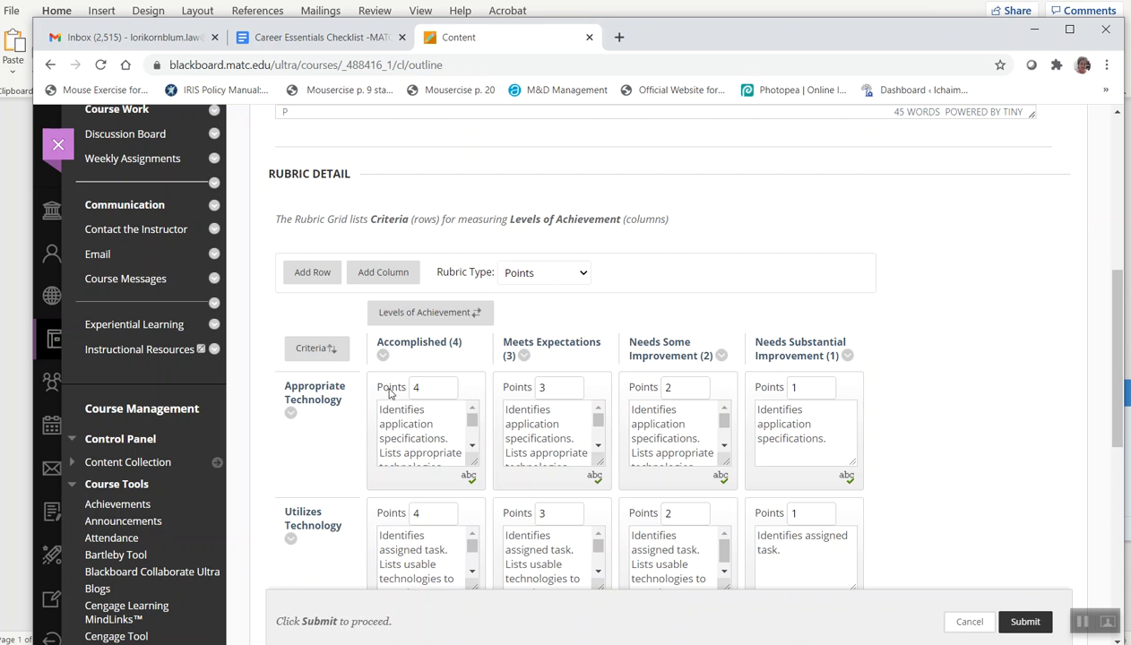
# Change the rubric type to Percent
pyautogui.scroll(-3, 457, 375)
pyautogui.scroll(-4, 459, 378)
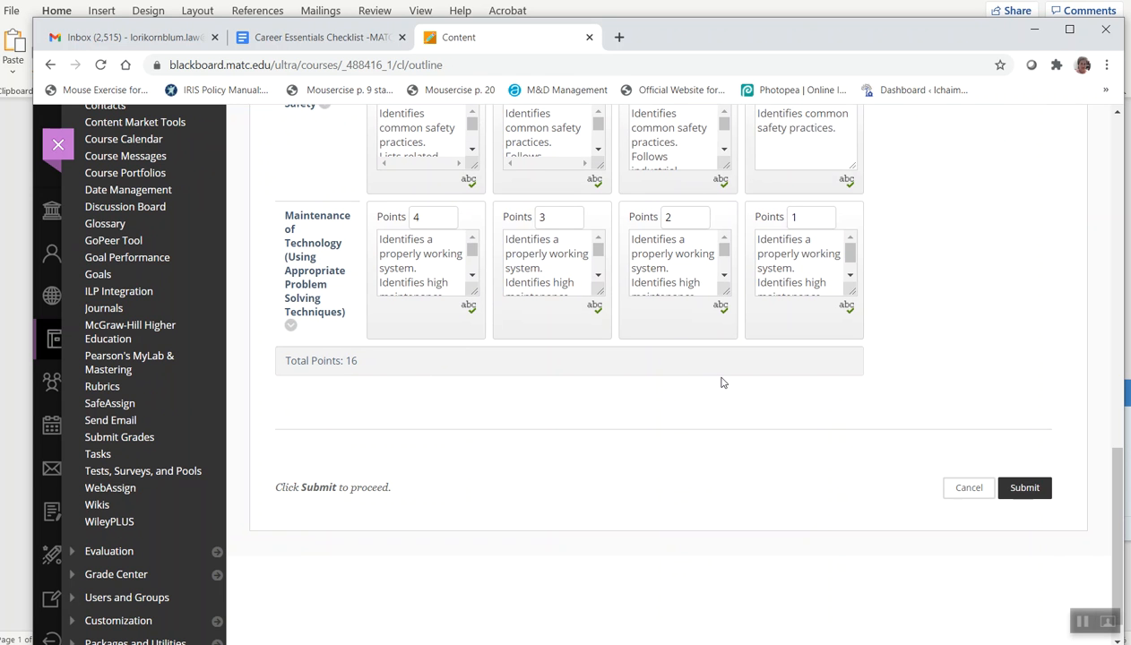
pyautogui.scroll(6, 723, 382)
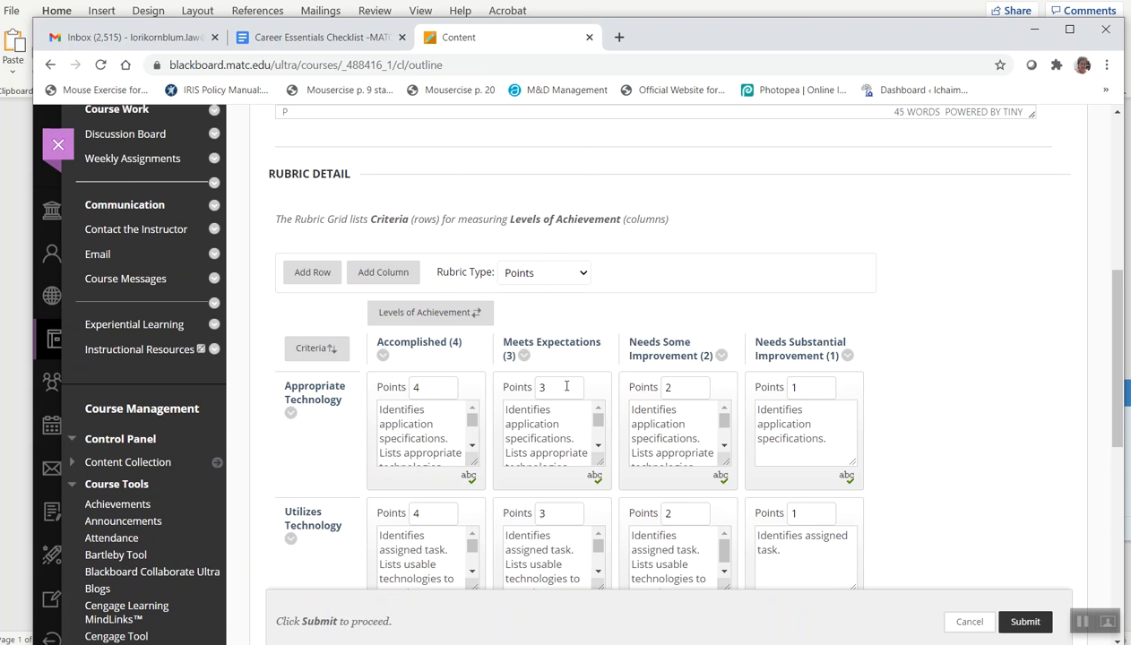
pyautogui.scroll(-2, 798, 438)
pyautogui.scroll(3, 766, 404)
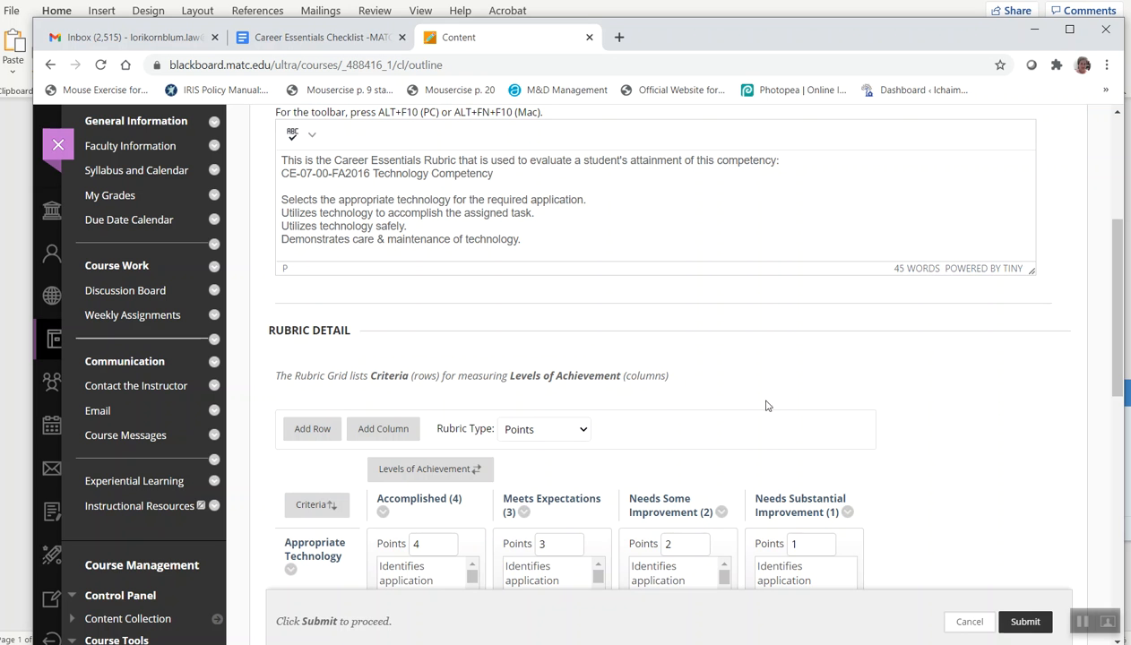
pyautogui.click(584, 432)
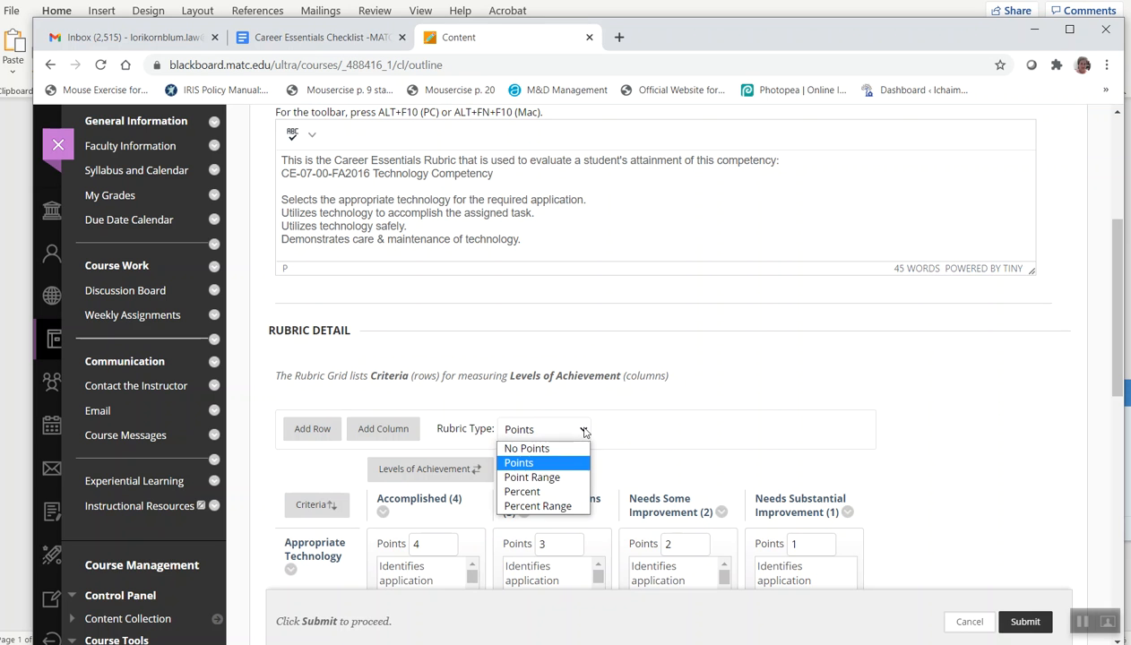
pyautogui.click(574, 491)
# Turn on Show Criteria Weight for the rubric
pyautogui.scroll(-1, 742, 387)
pyautogui.scroll(-2, 743, 385)
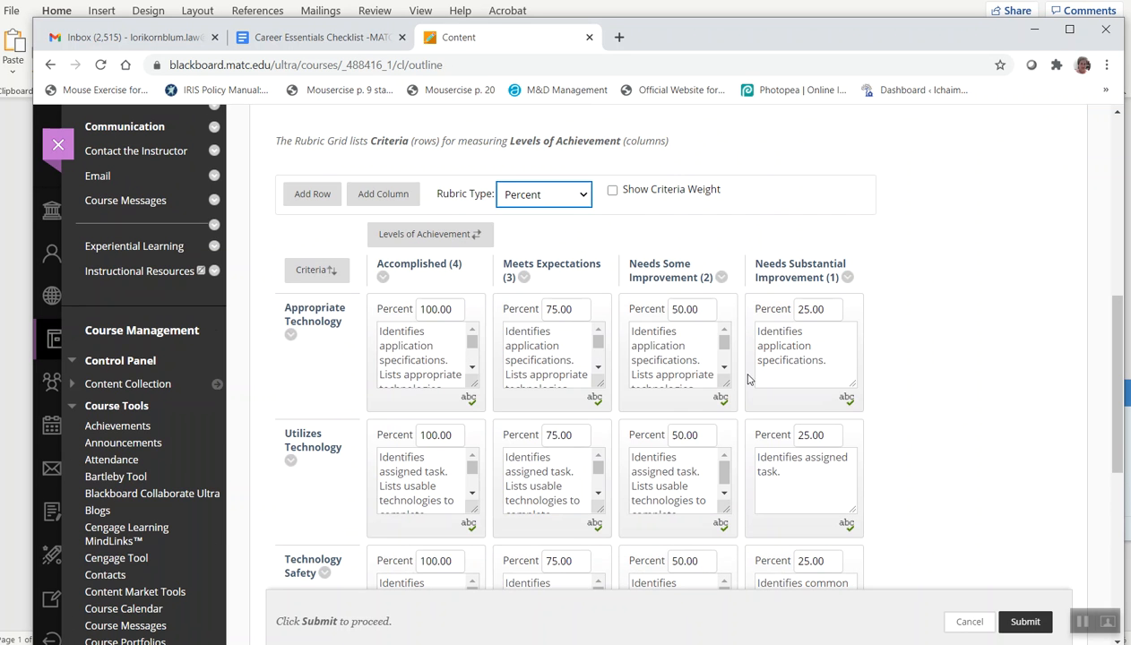
pyautogui.click(611, 190)
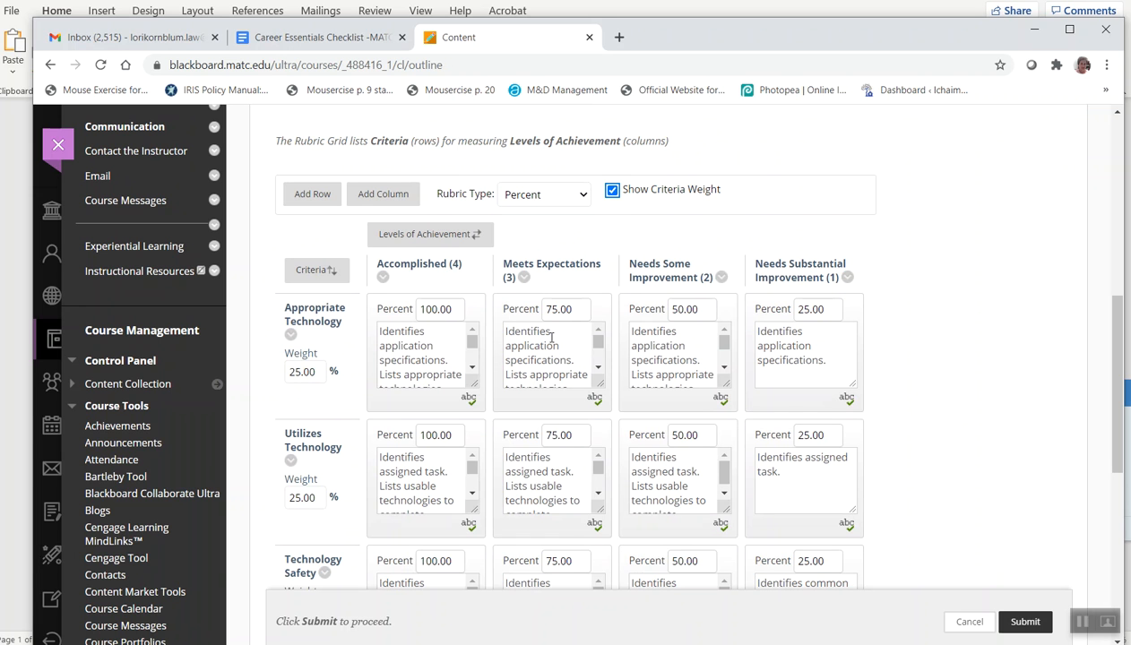
# Review the criteria weights and percentages across all four criteria rows
pyautogui.scroll(1, 550, 338)
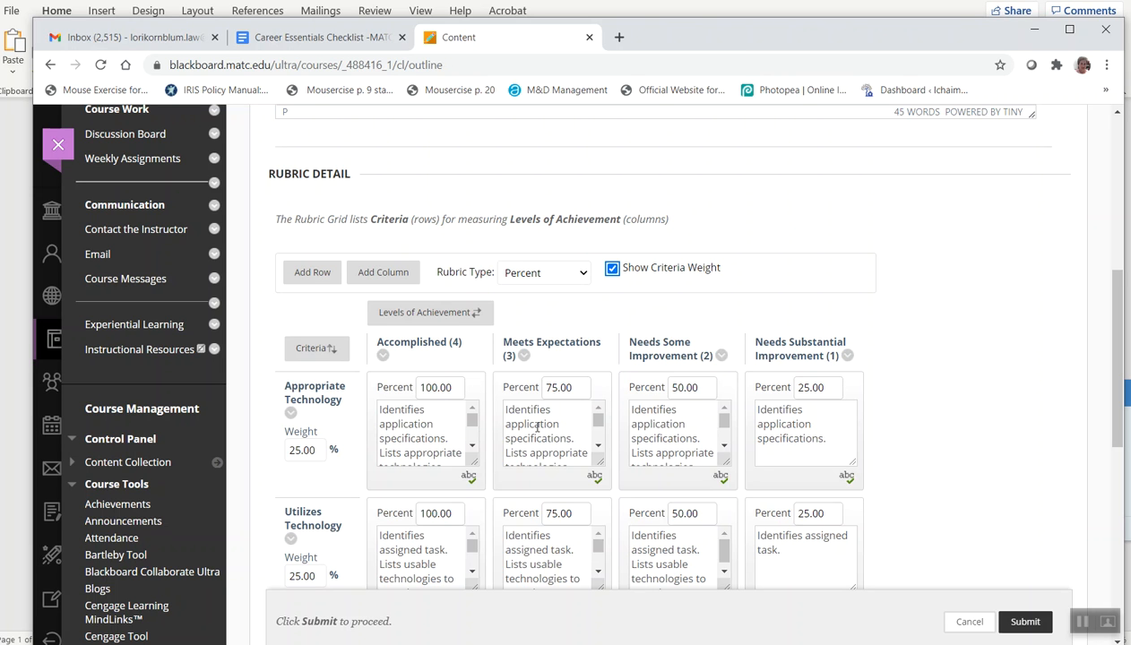
pyautogui.scroll(-2, 543, 415)
pyautogui.scroll(-3, 1011, 299)
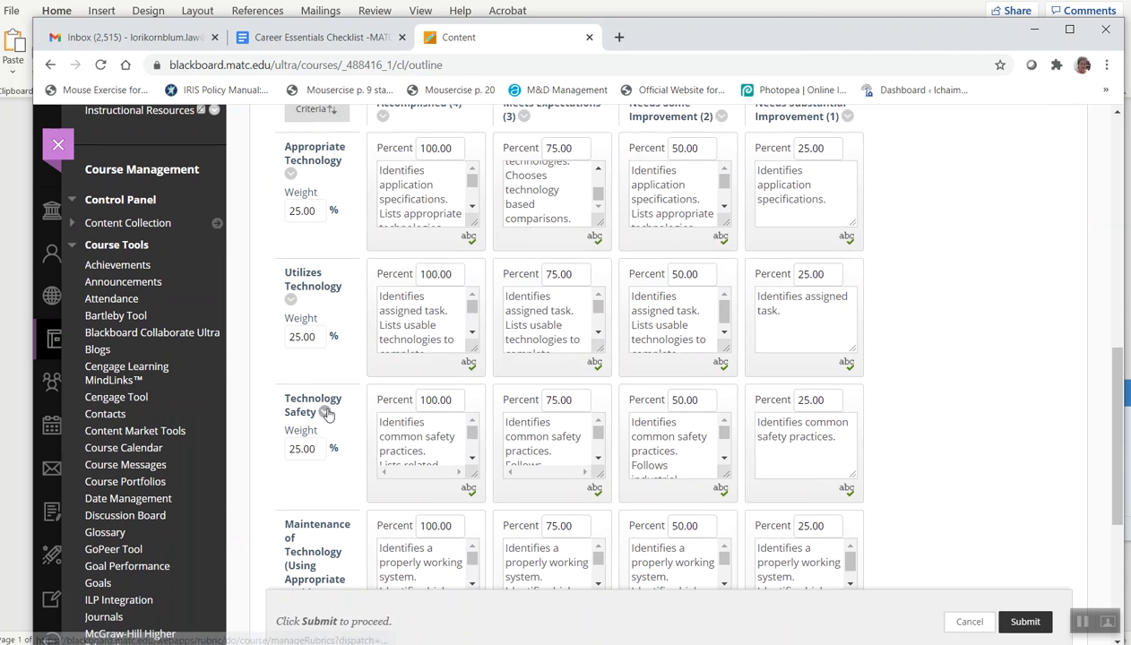
pyautogui.scroll(-3, 323, 414)
pyautogui.scroll(7, 730, 394)
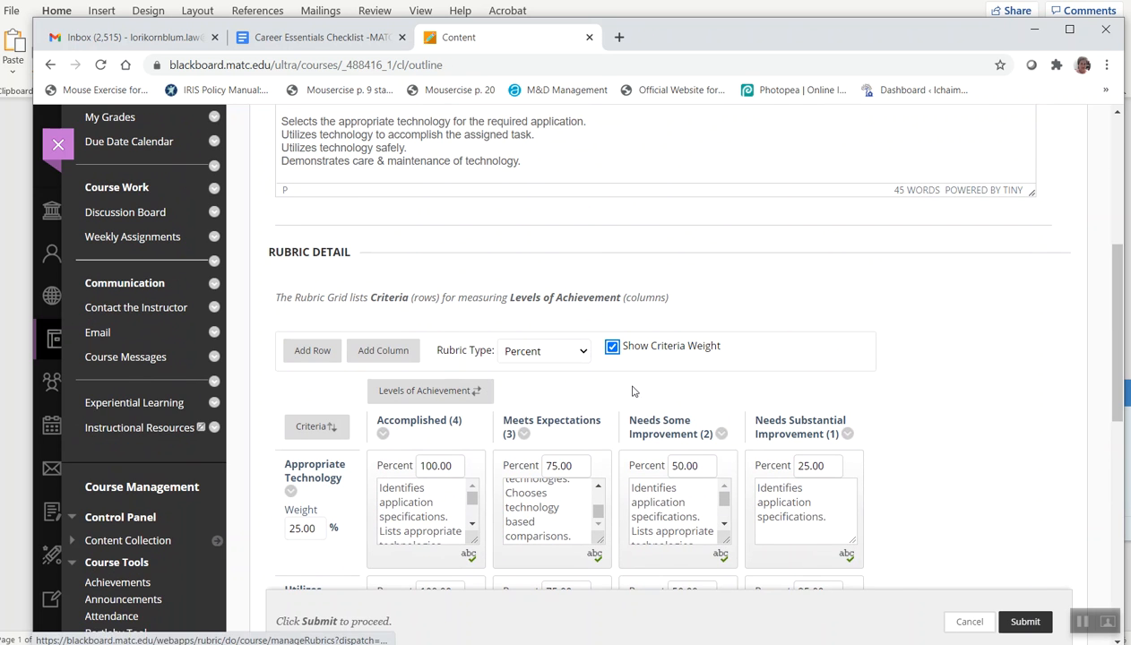
pyautogui.scroll(1, 679, 396)
pyautogui.scroll(-2, 807, 394)
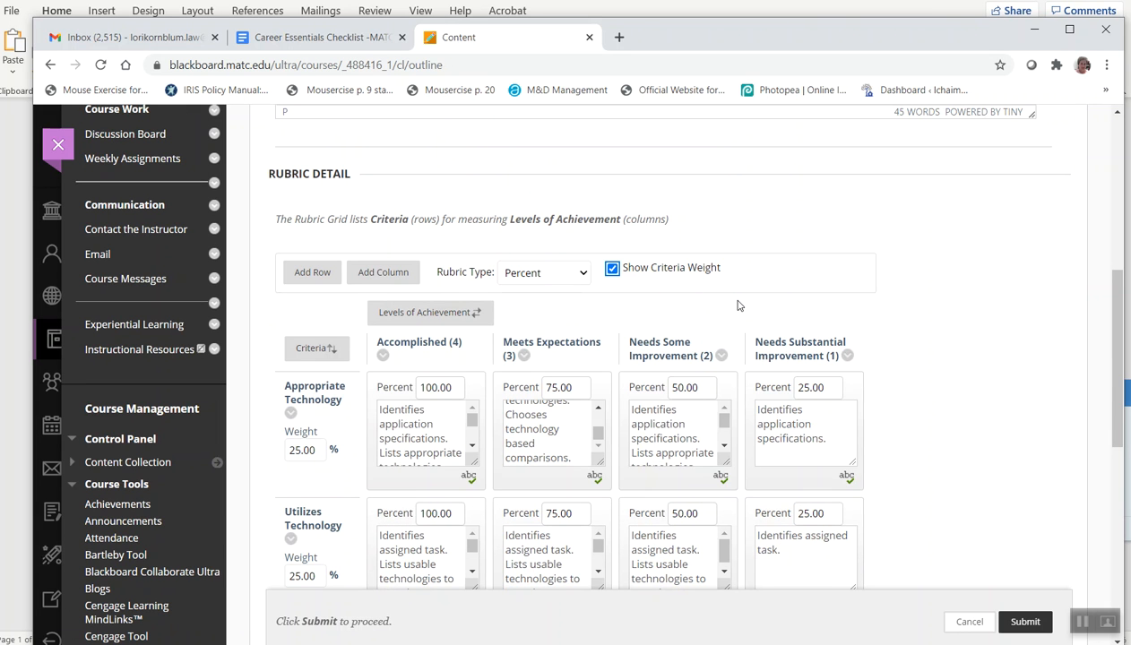
# Try the Percent Range type with 75 to 100 for Appropriate Technology's Accomplished cell, then return to Percent
pyautogui.click(582, 279)
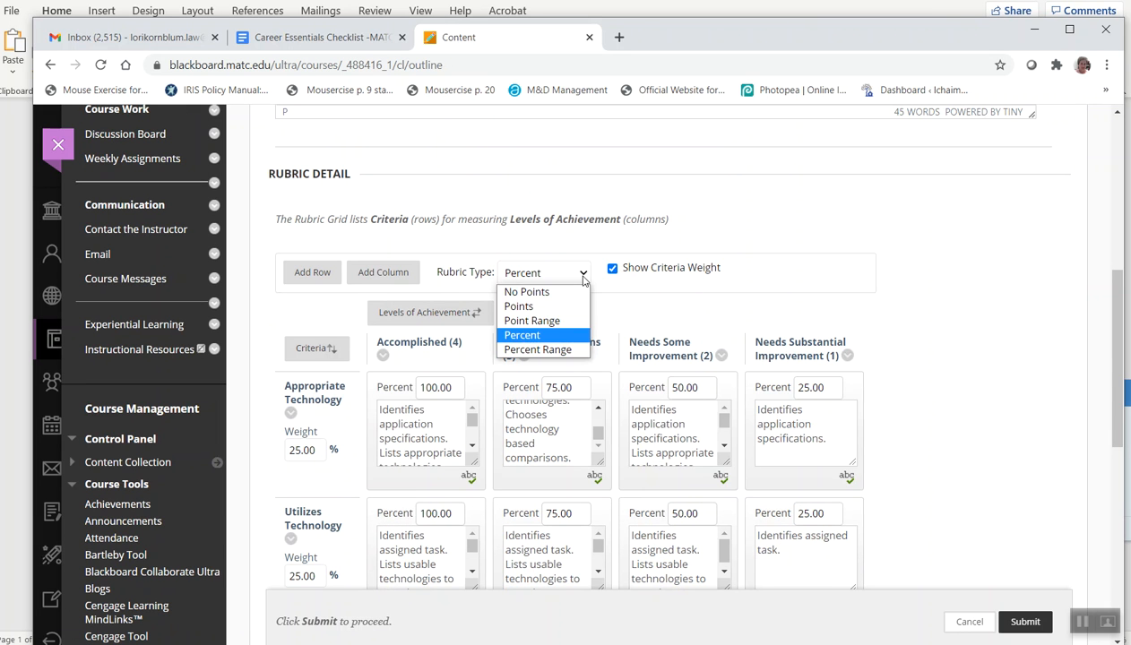
pyautogui.click(554, 349)
pyautogui.click(451, 391)
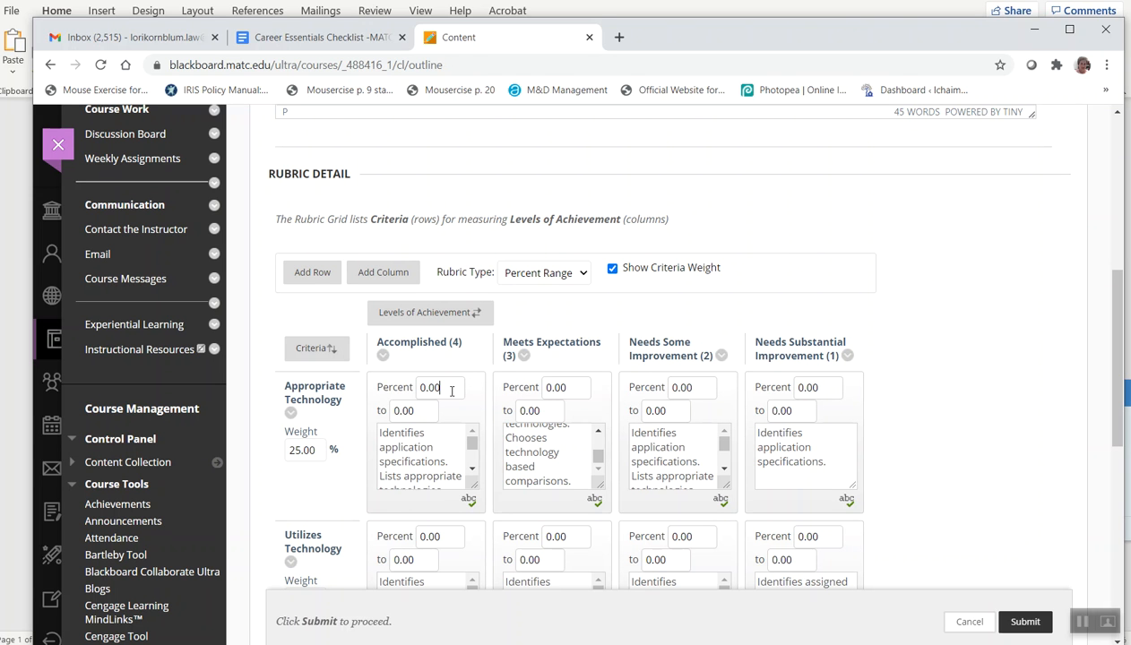
pyautogui.moveTo(452, 390); pyautogui.dragTo(418, 389)
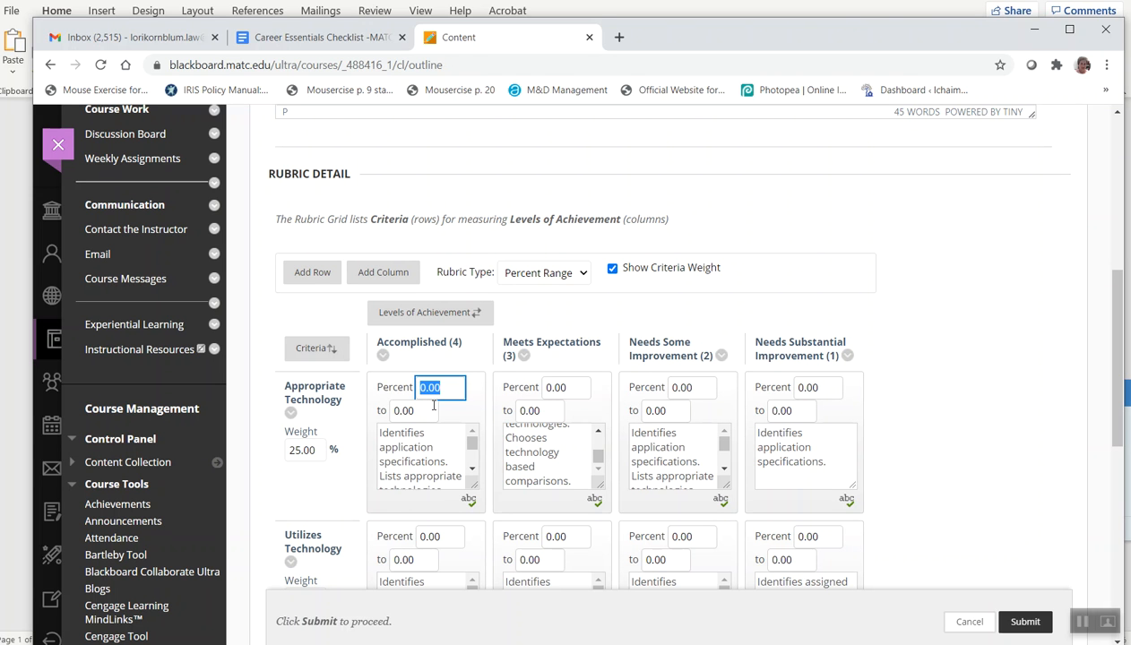
pyautogui.write('7')
pyautogui.moveTo(426, 414); pyautogui.dragTo(382, 415)
pyautogui.write('100')
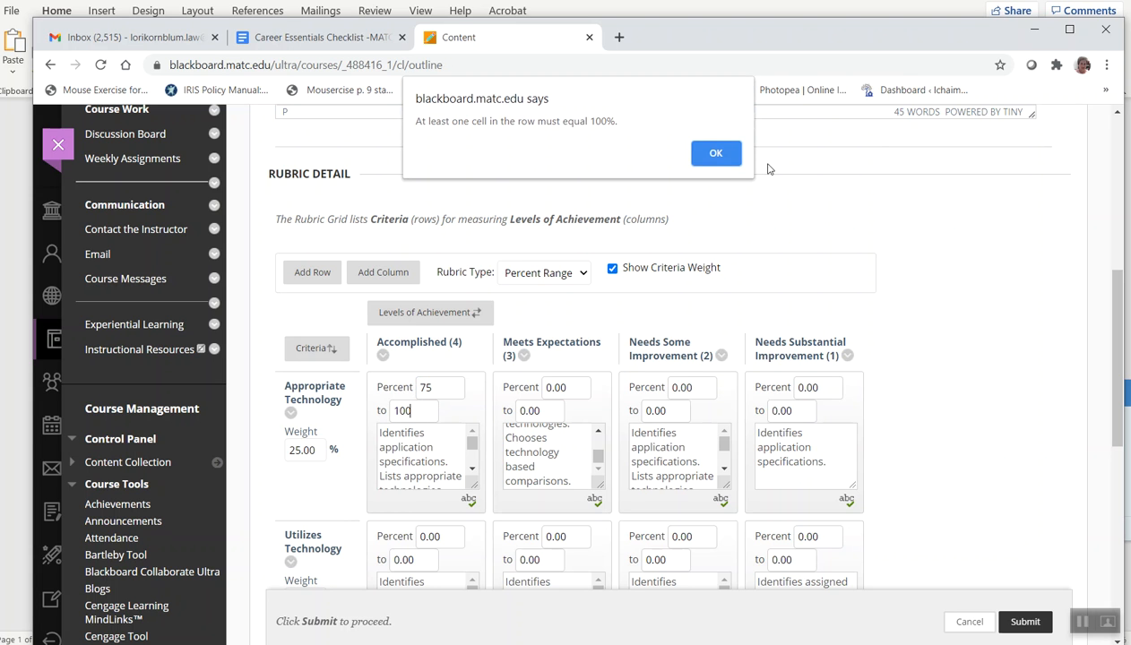
pyautogui.click(714, 153)
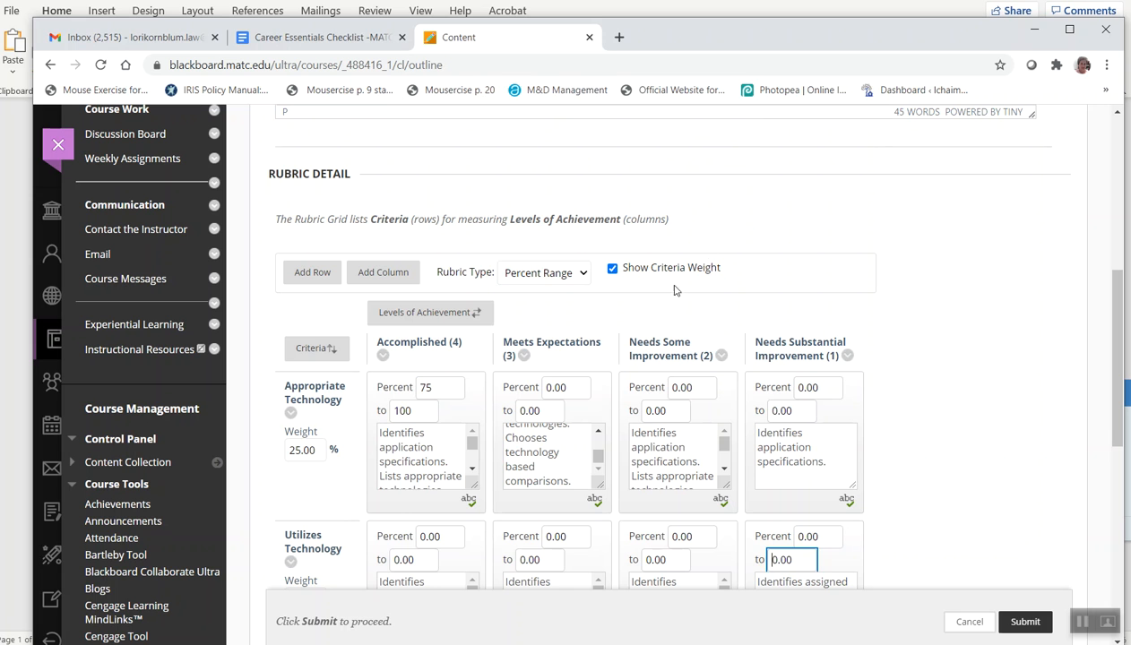
pyautogui.click(578, 274)
pyautogui.click(559, 337)
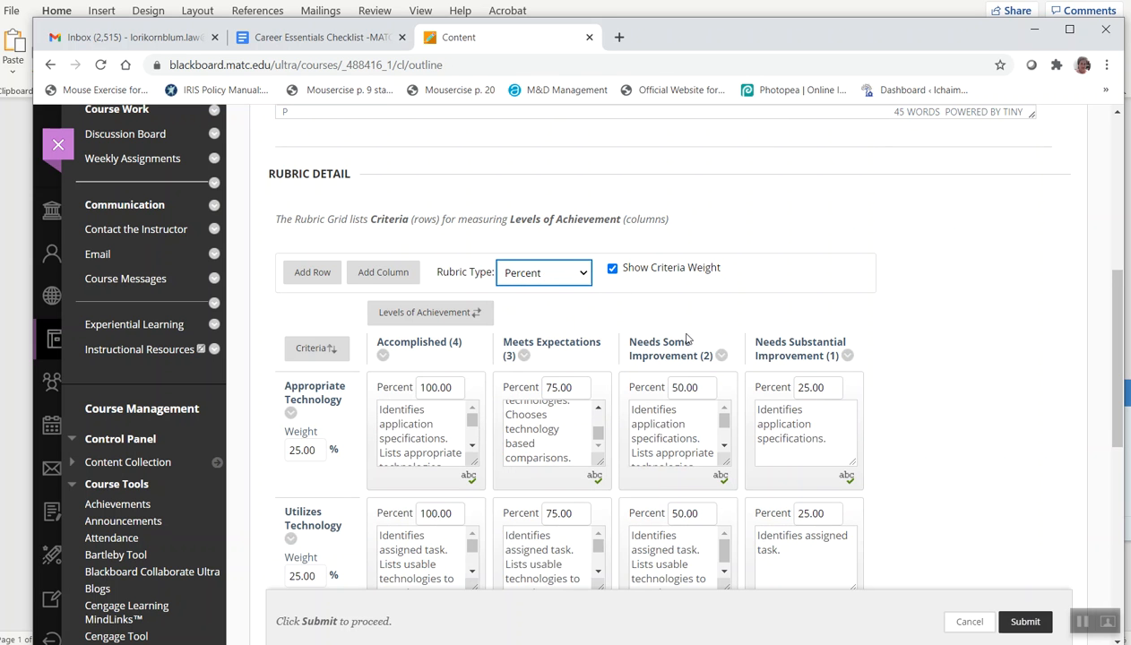
# Submit the edited rubric
pyautogui.scroll(-4, 875, 403)
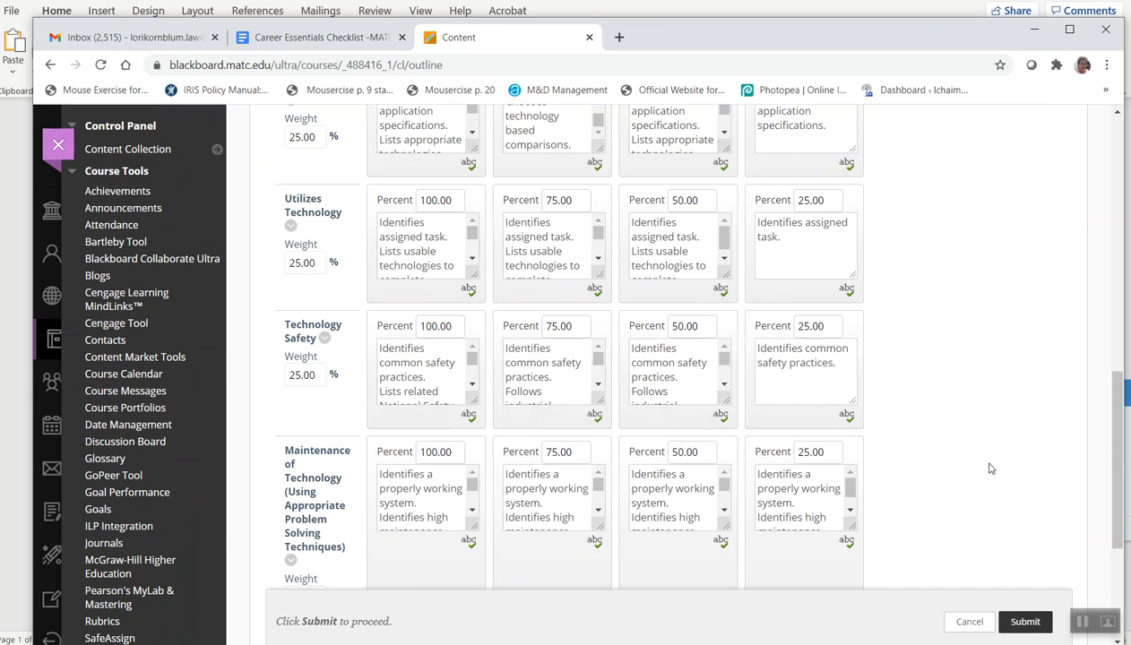
pyautogui.click(1025, 623)
pyautogui.scroll(-2, 510, 394)
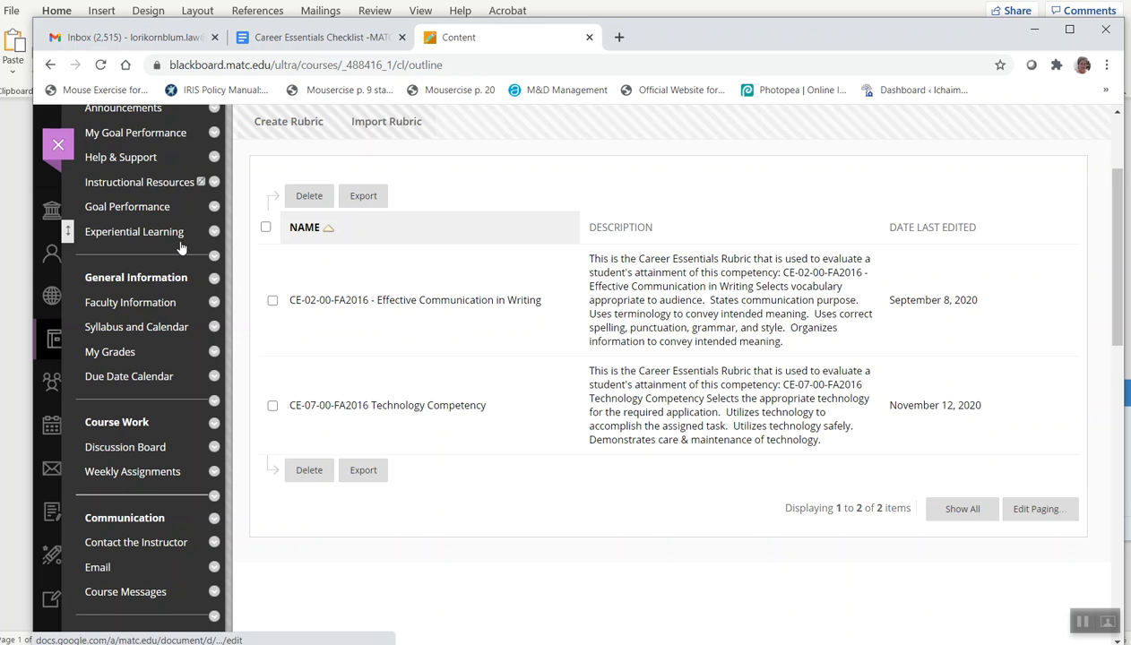
pyautogui.scroll(-1, 179, 249)
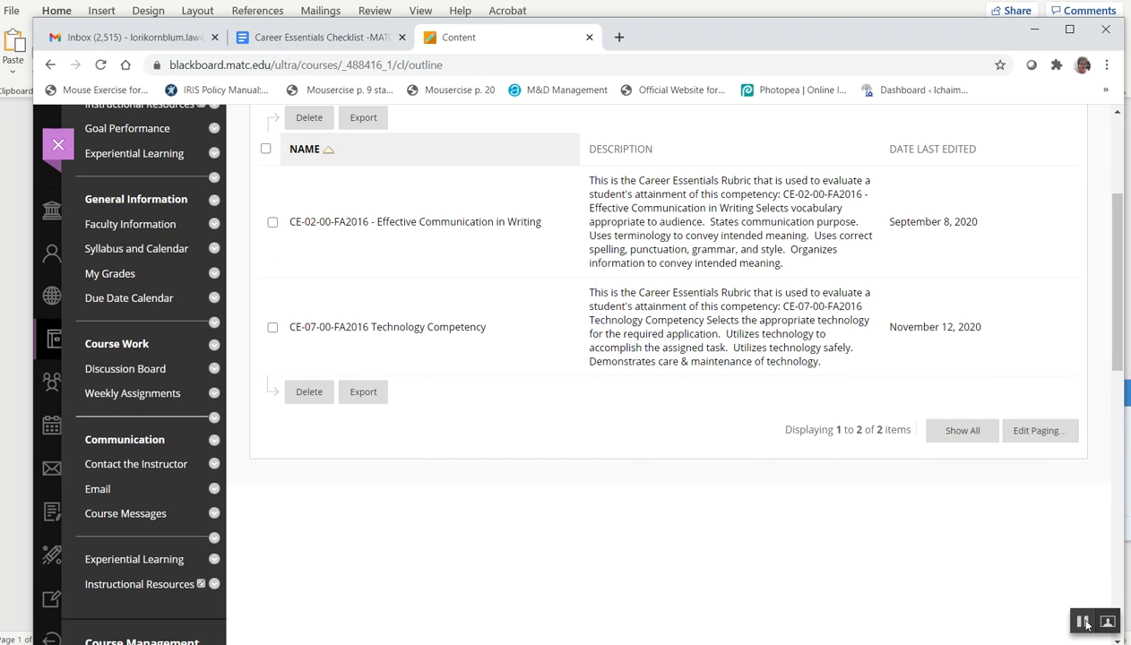
pyautogui.click(1083, 622)
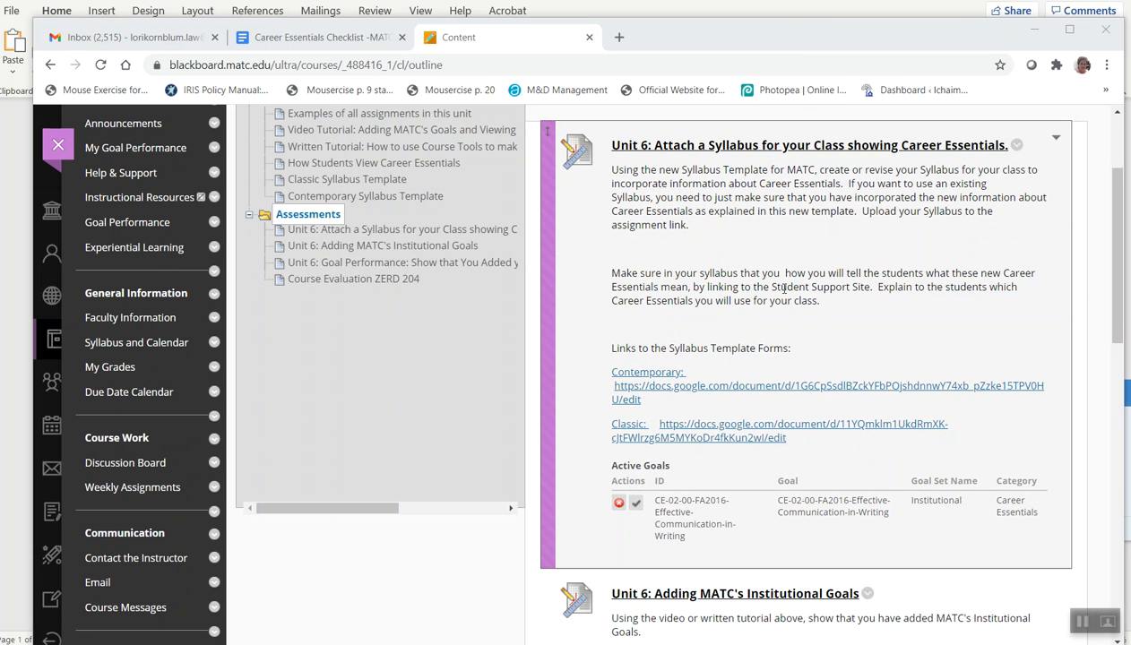
# Open the Unit 6: Adding MATC's Institutional Goals assignment for editing
pyautogui.scroll(2, 785, 288)
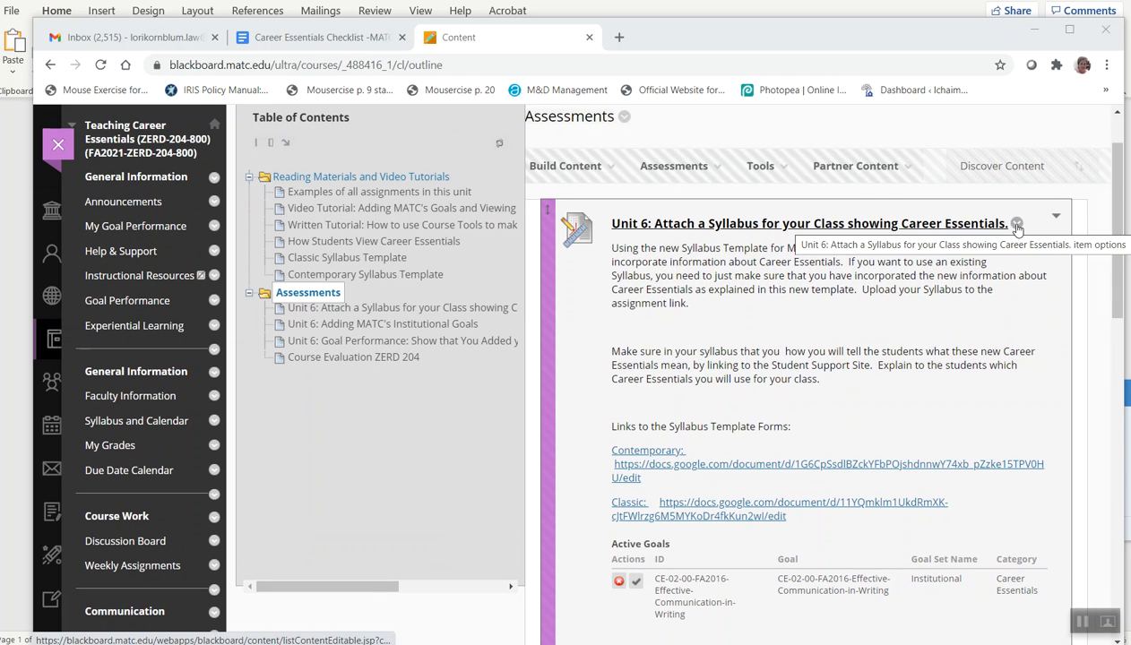
pyautogui.scroll(-4, 1017, 242)
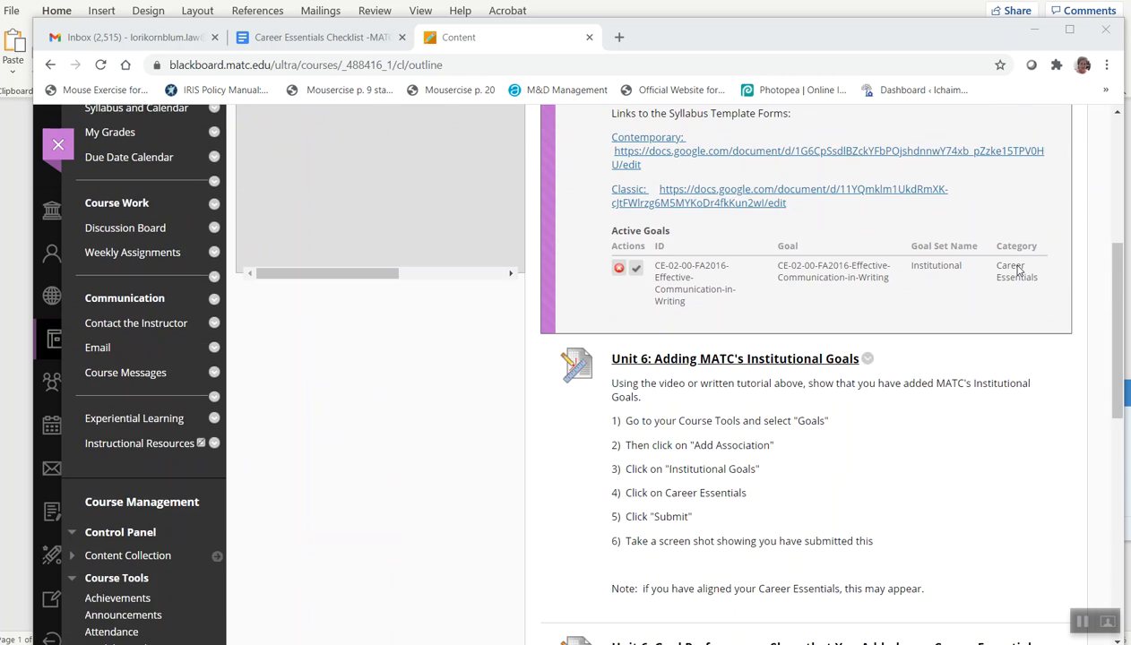
pyautogui.scroll(-1, 941, 287)
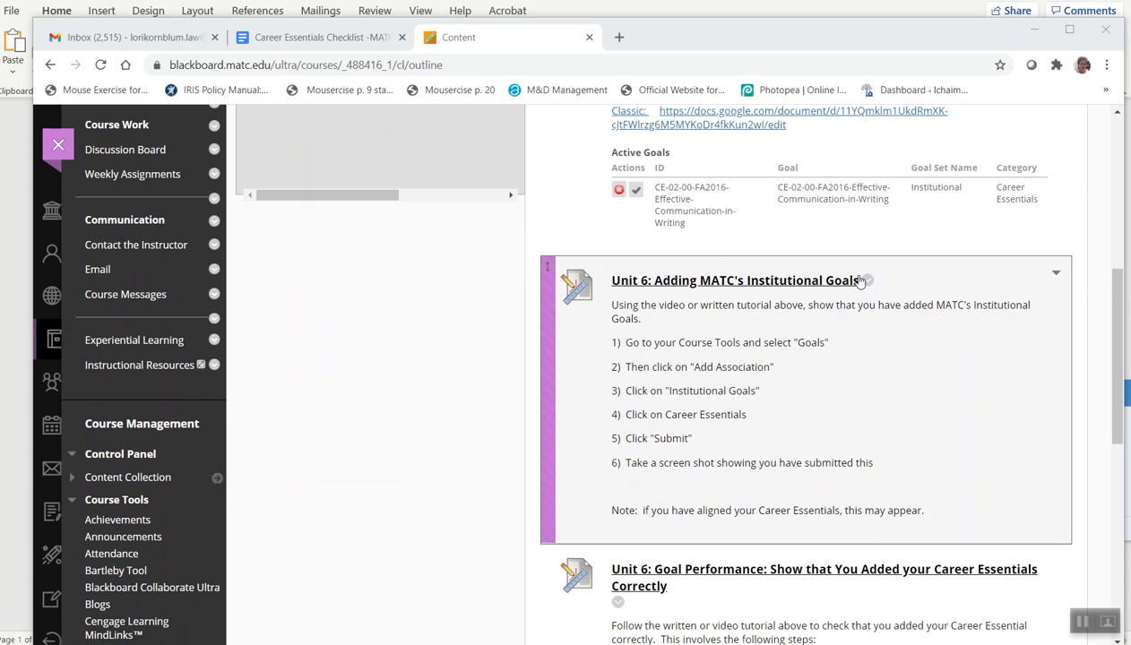
pyautogui.click(868, 281)
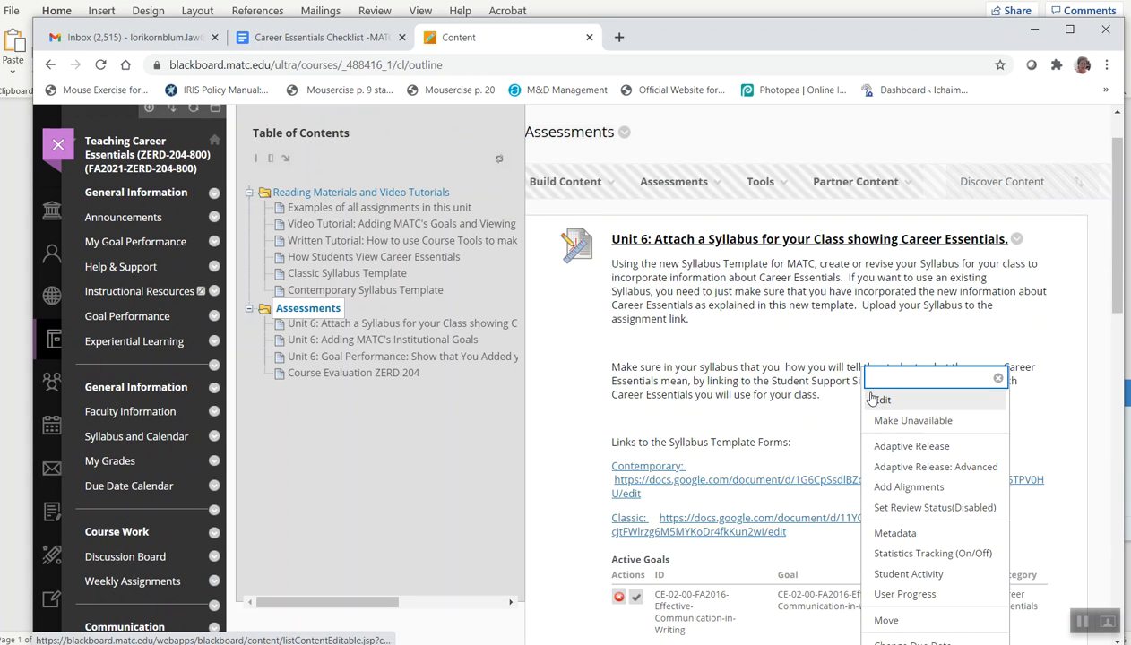
pyautogui.click(881, 400)
# Associate the CE-07-00-FA2016 Technology Competency rubric with the assignment's grading
pyautogui.scroll(-3, 609, 305)
pyautogui.scroll(-6, 841, 354)
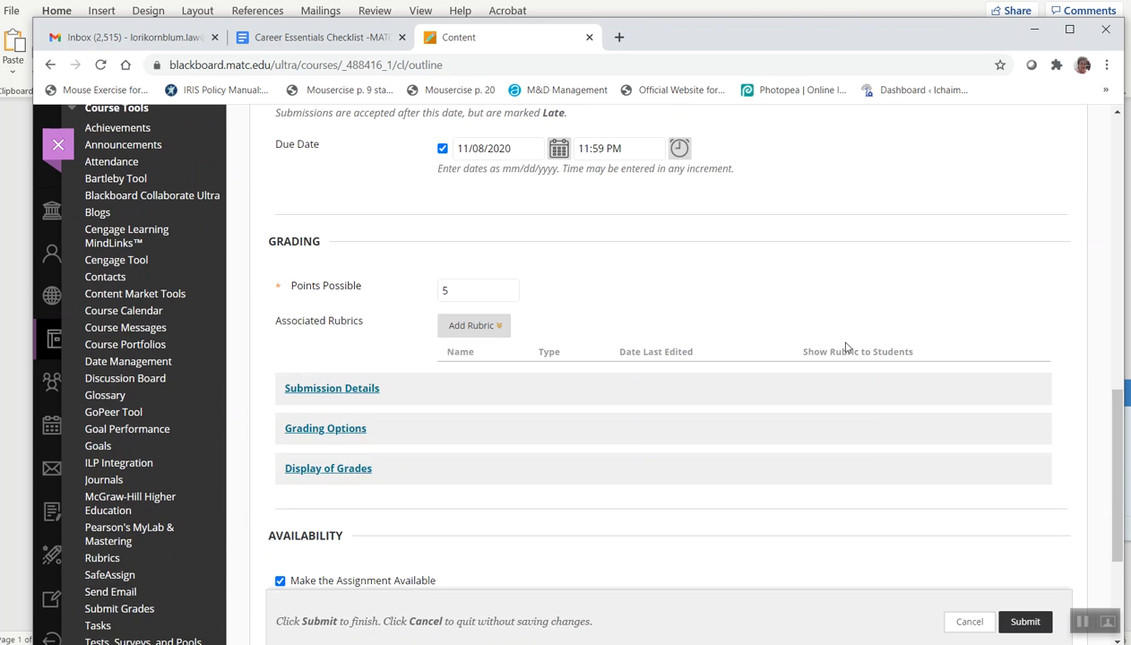
pyautogui.scroll(-2, 845, 347)
pyautogui.click(475, 170)
pyautogui.click(483, 197)
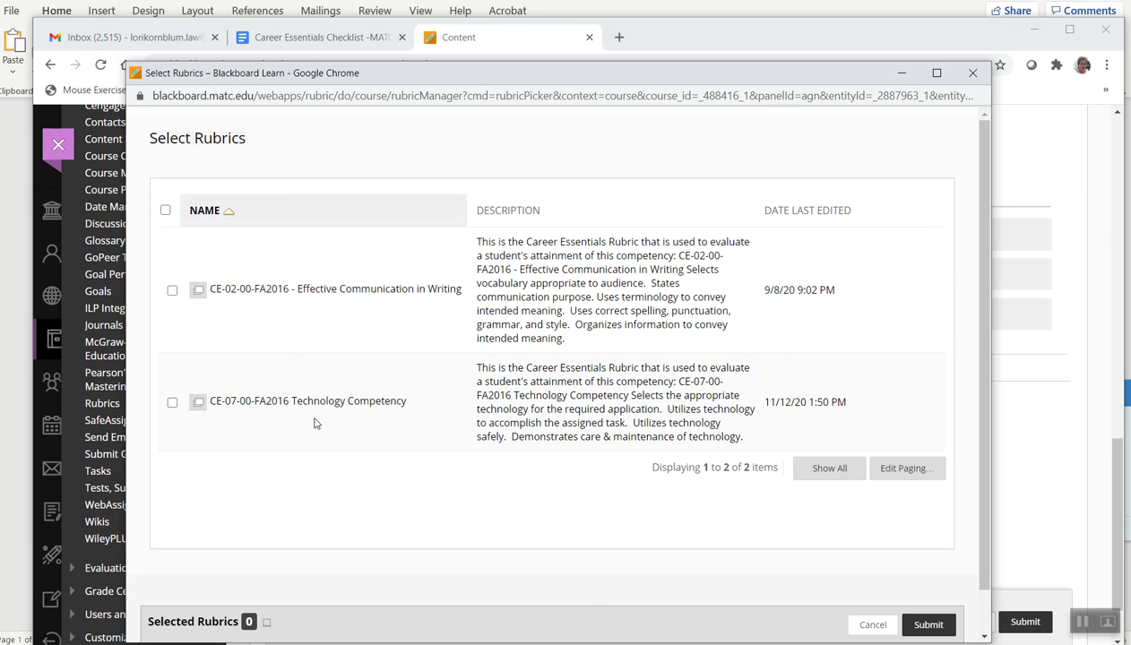
pyautogui.click(171, 404)
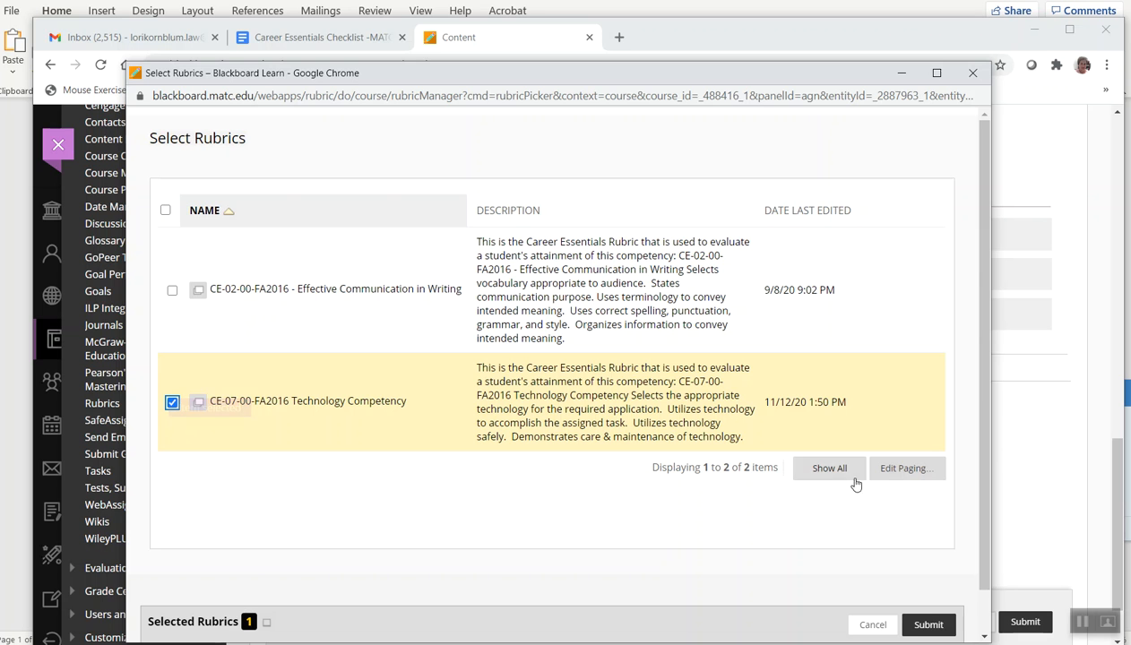
pyautogui.click(929, 626)
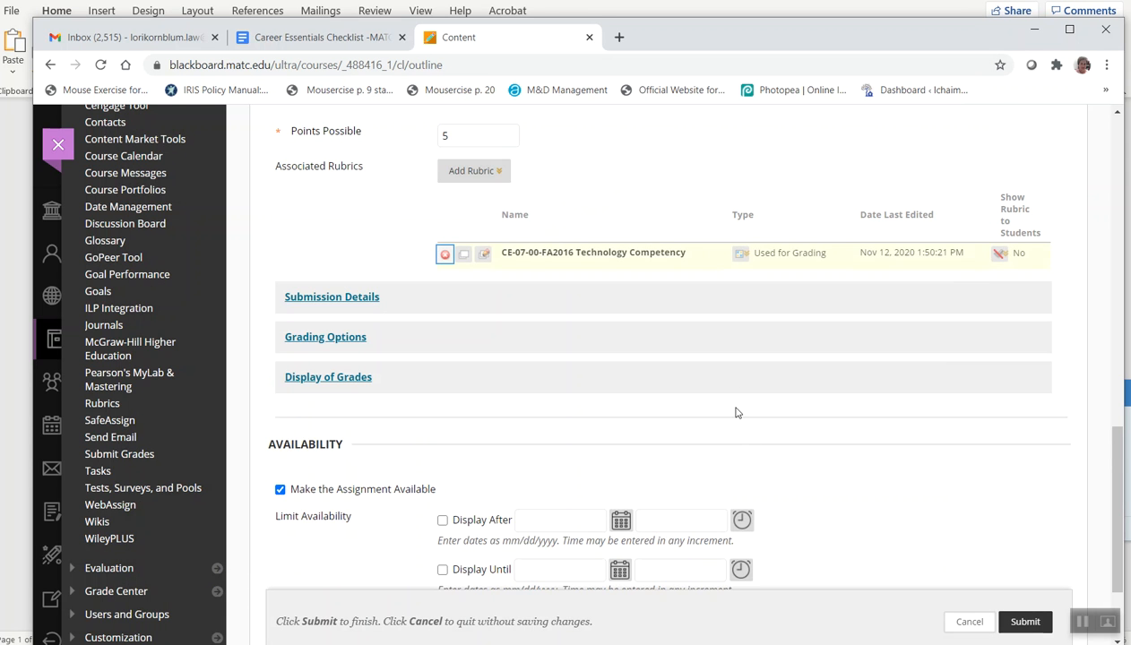
# Set the associated rubric to be shown to students with rubric scores
pyautogui.scroll(-2, 733, 424)
pyautogui.scroll(2, 742, 378)
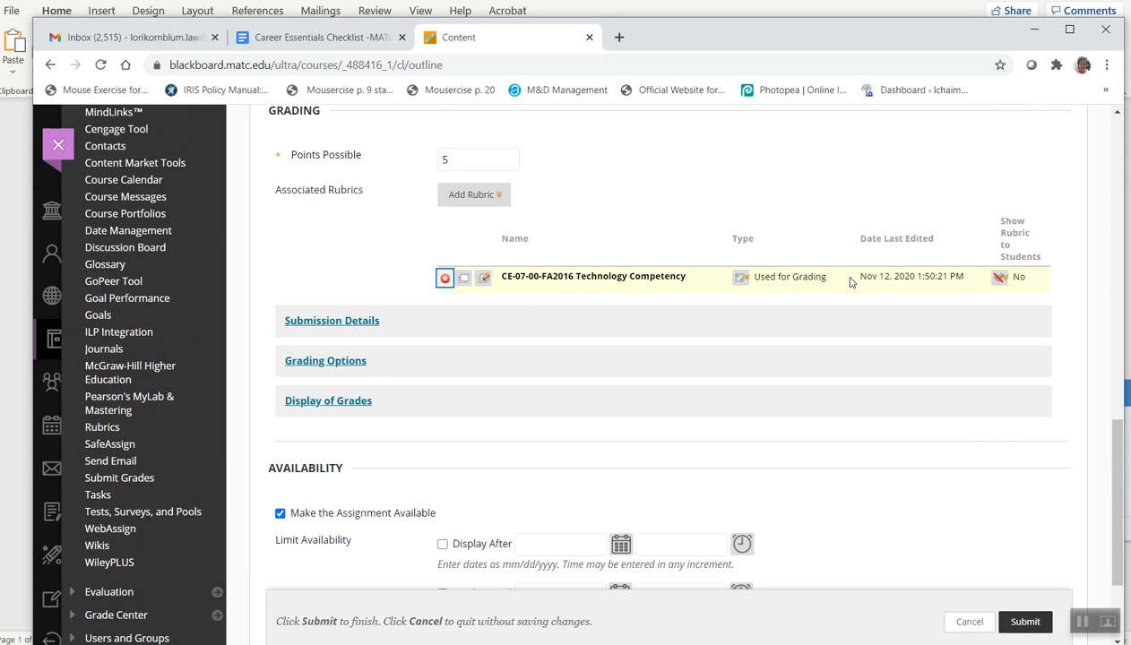
pyautogui.click(997, 279)
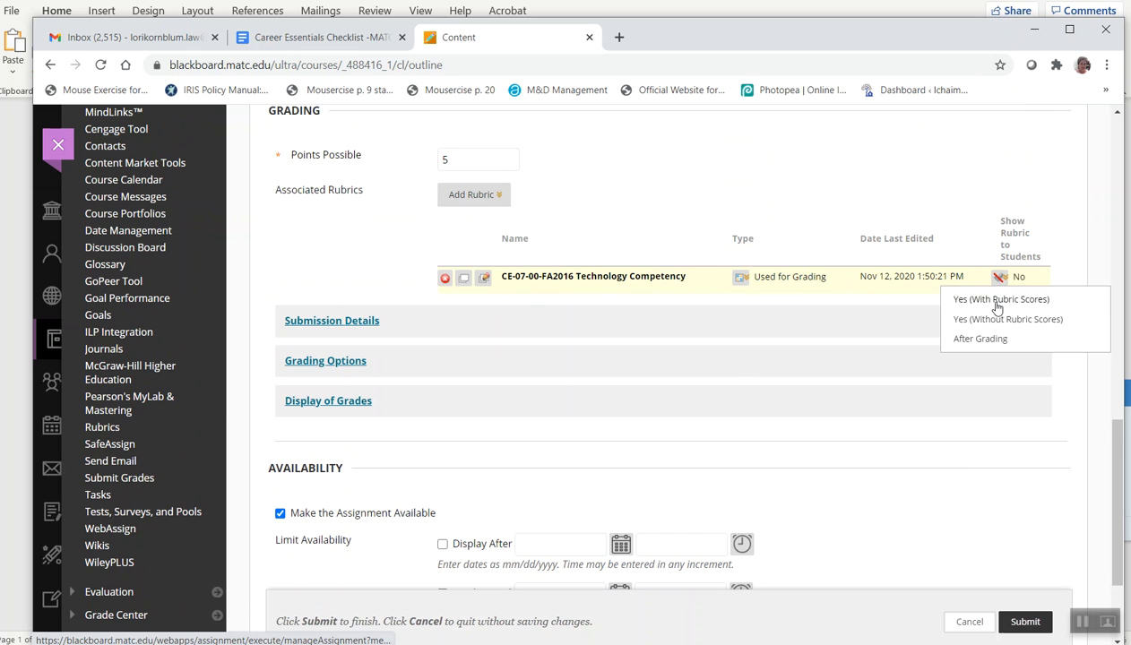
pyautogui.click(997, 301)
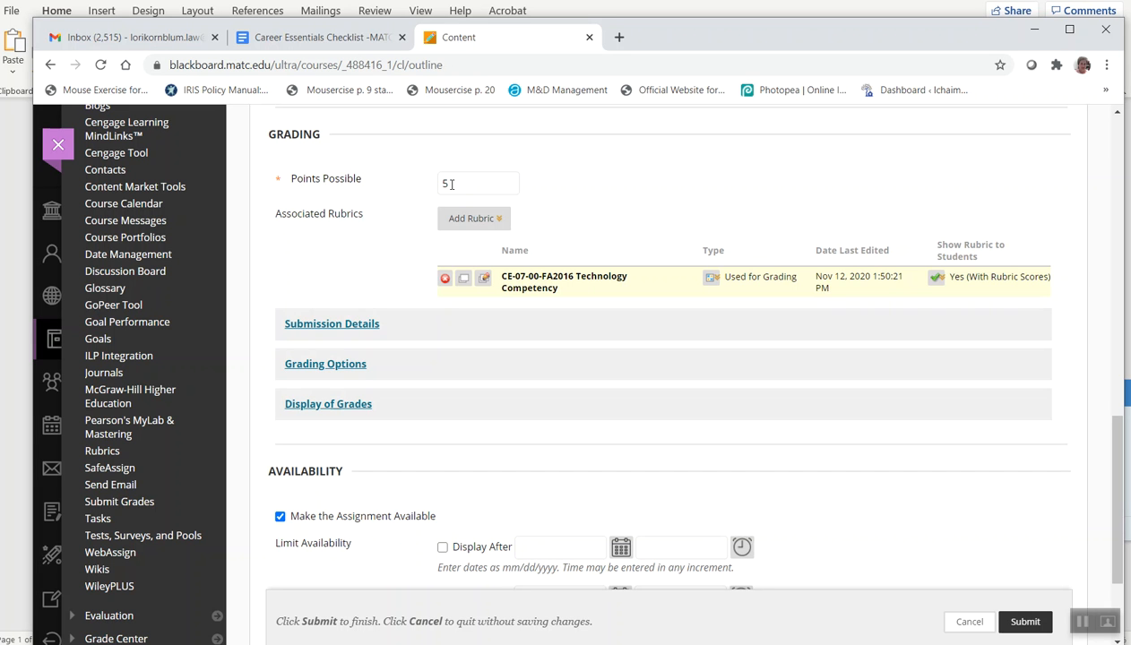
pyautogui.scroll(3, 609, 214)
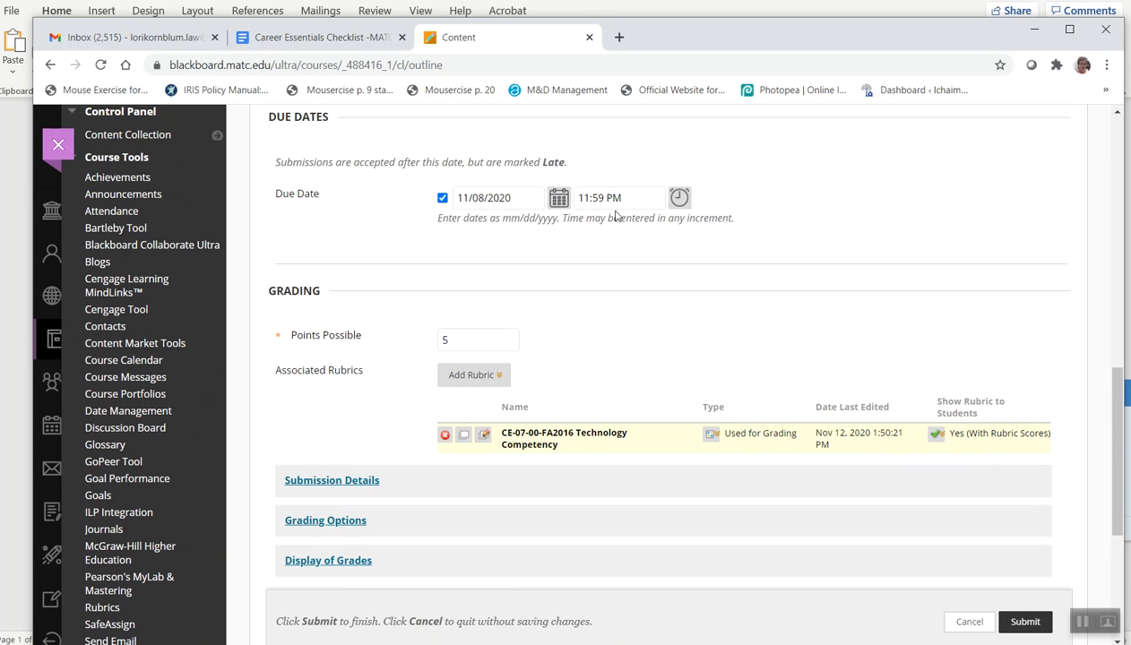
pyautogui.scroll(-2, 711, 351)
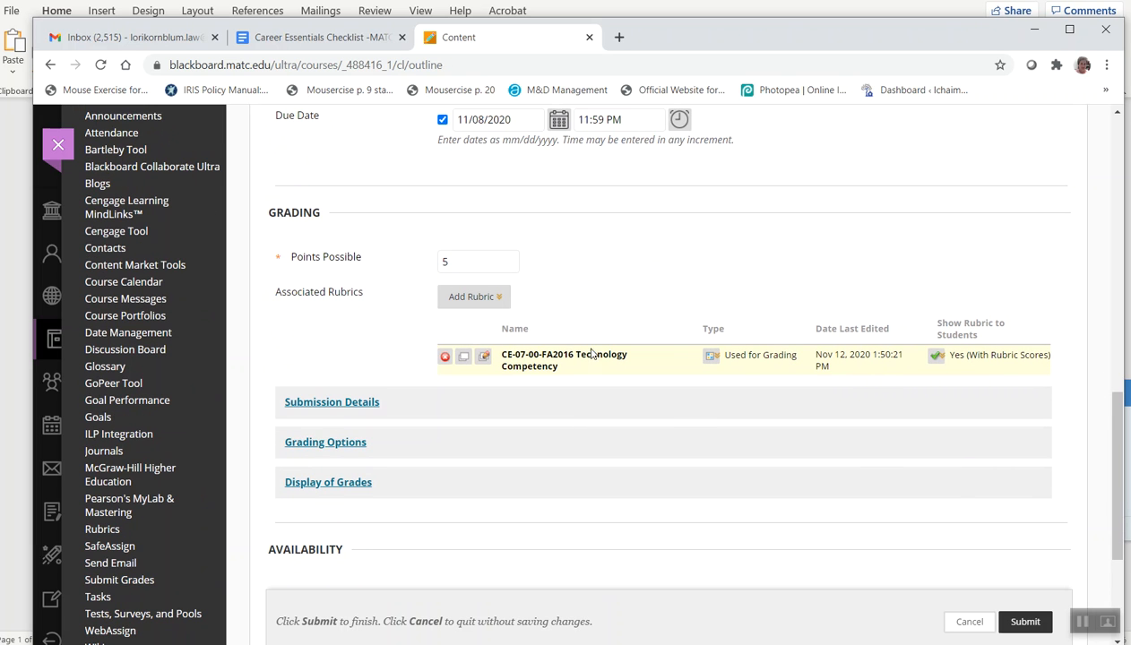
pyautogui.click(1082, 622)
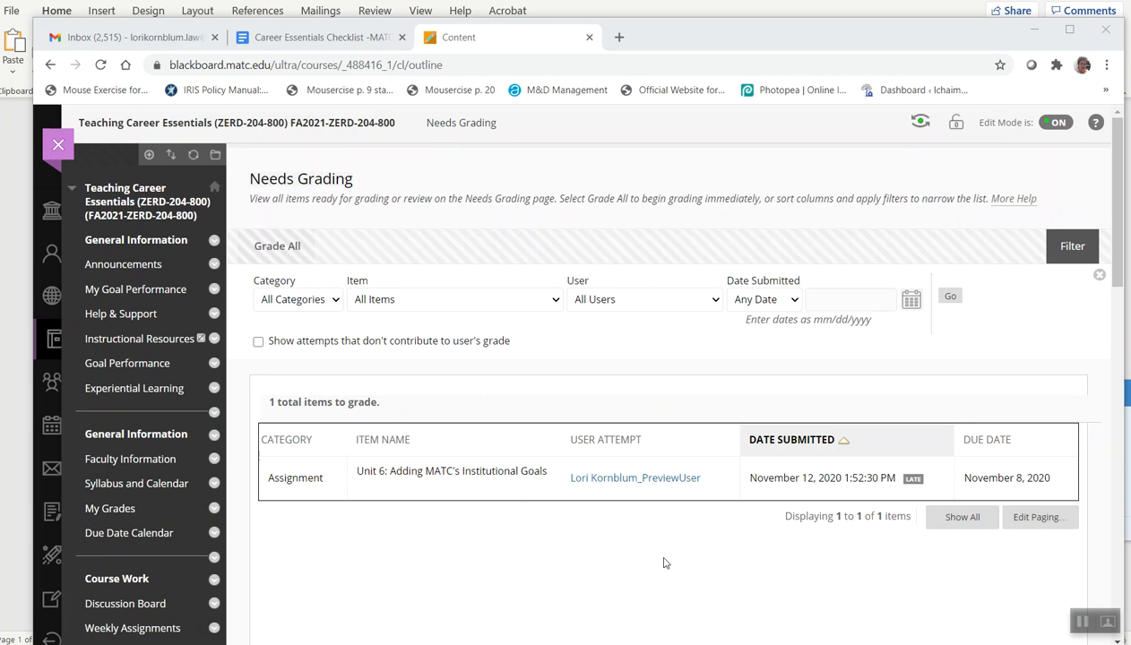
# Open the student's submitted attempt for grading and open the Technology Competency rubric for scoring
pyautogui.click(608, 481)
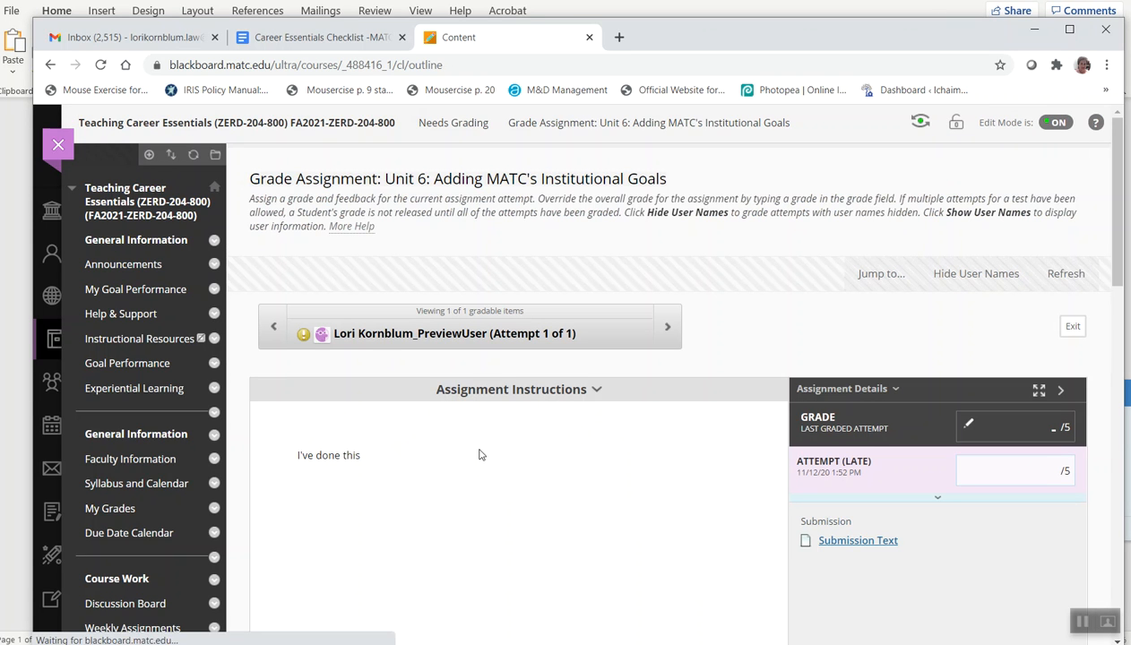
pyautogui.scroll(-3, 504, 444)
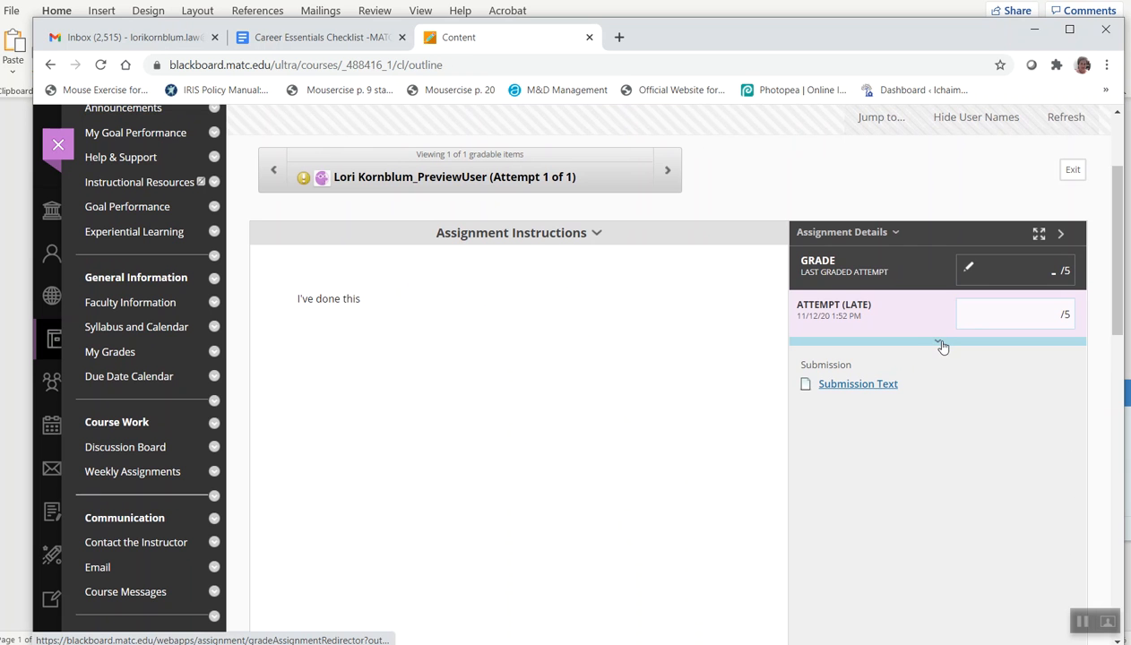
pyautogui.click(938, 345)
pyautogui.scroll(-8, 911, 363)
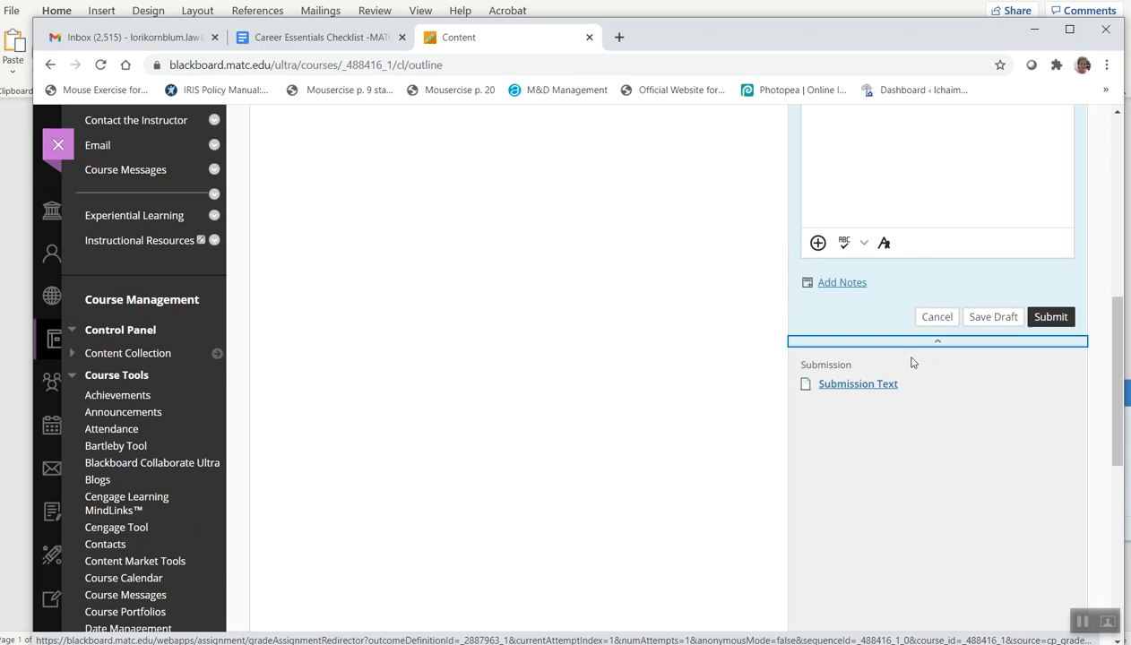
pyautogui.scroll(6, 916, 405)
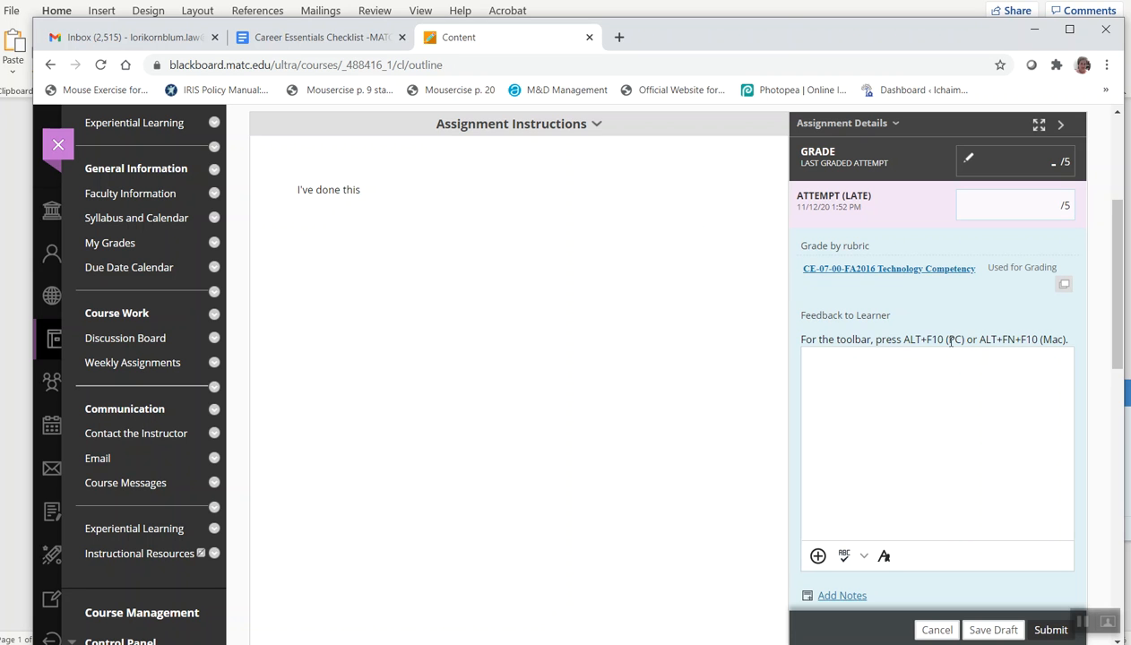
pyautogui.click(892, 272)
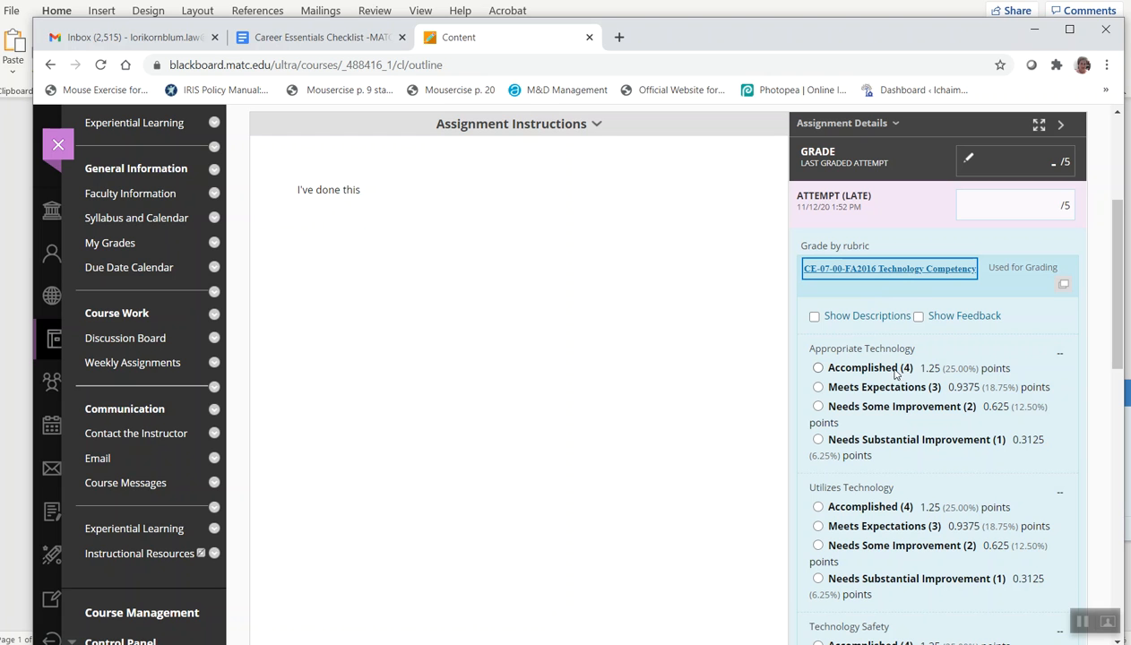
# Score Accomplished for Appropriate Technology and Utilizes Technology, and Meets Expectations for Technology Safety and Maintenance of Technology
pyautogui.click(818, 369)
pyautogui.click(818, 508)
pyautogui.scroll(-1, 916, 486)
pyautogui.scroll(-2, 916, 487)
pyautogui.click(817, 431)
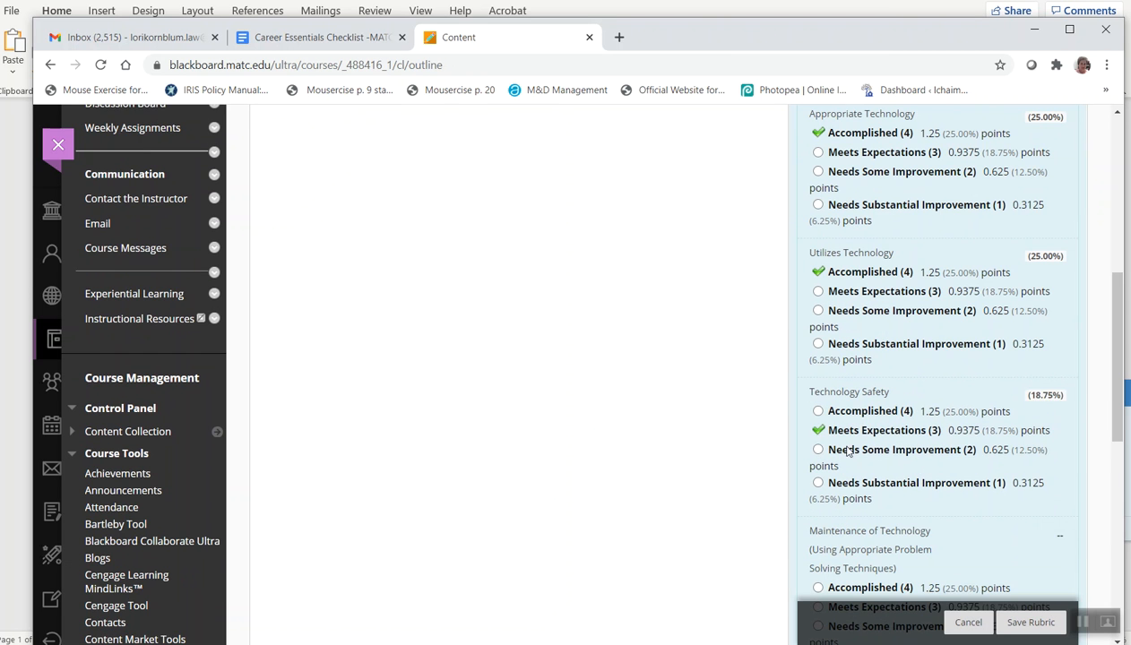
pyautogui.scroll(-2, 847, 451)
pyautogui.click(818, 372)
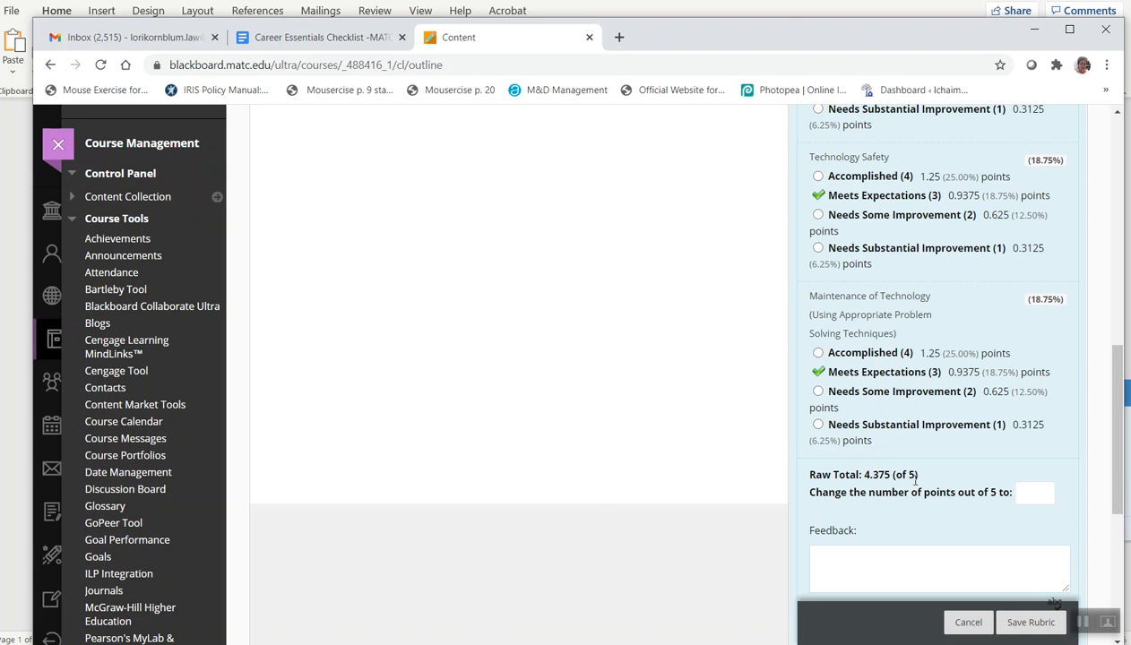
# Save the rubric scores and submit the grade for the attempt
pyautogui.scroll(-2, 1023, 448)
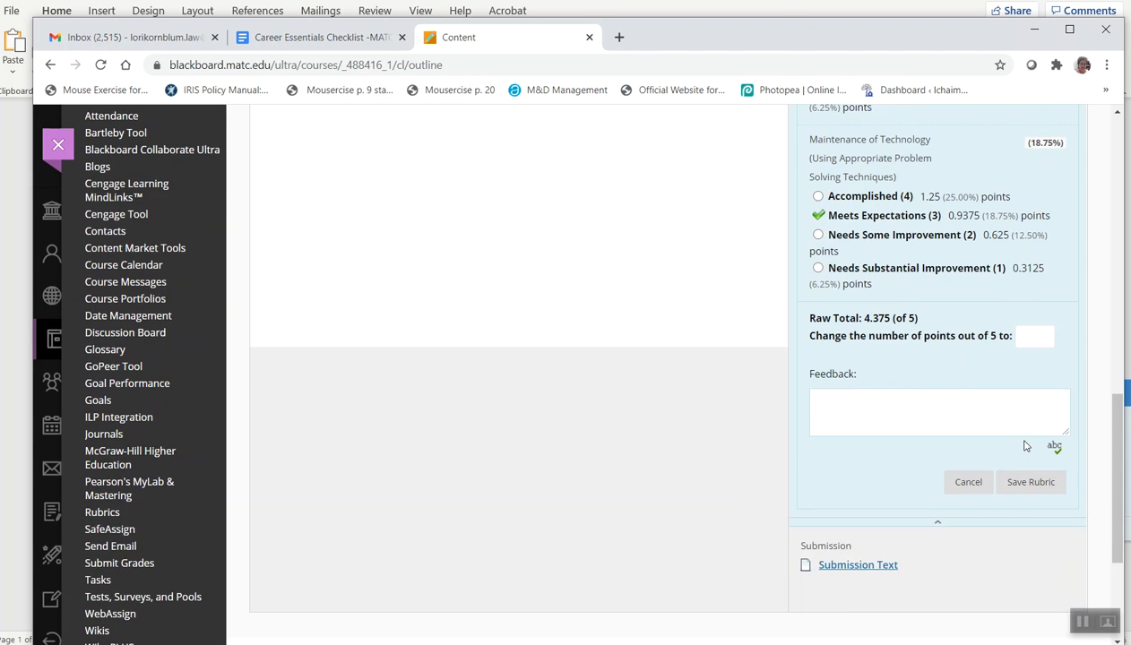
pyautogui.click(1032, 487)
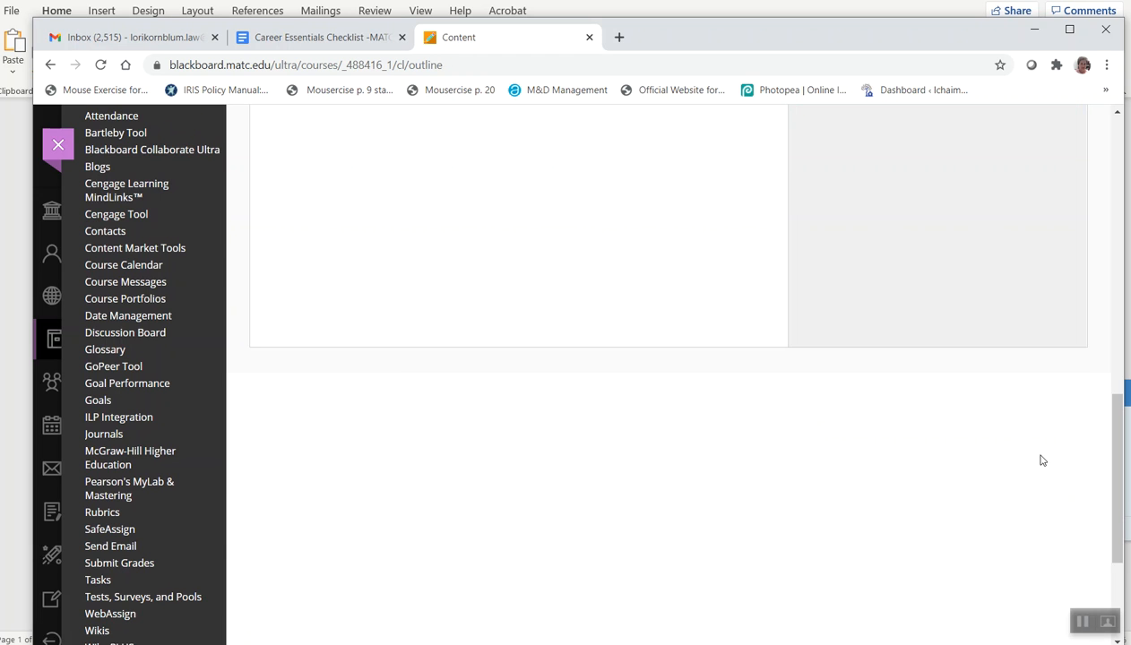
pyautogui.click(1046, 400)
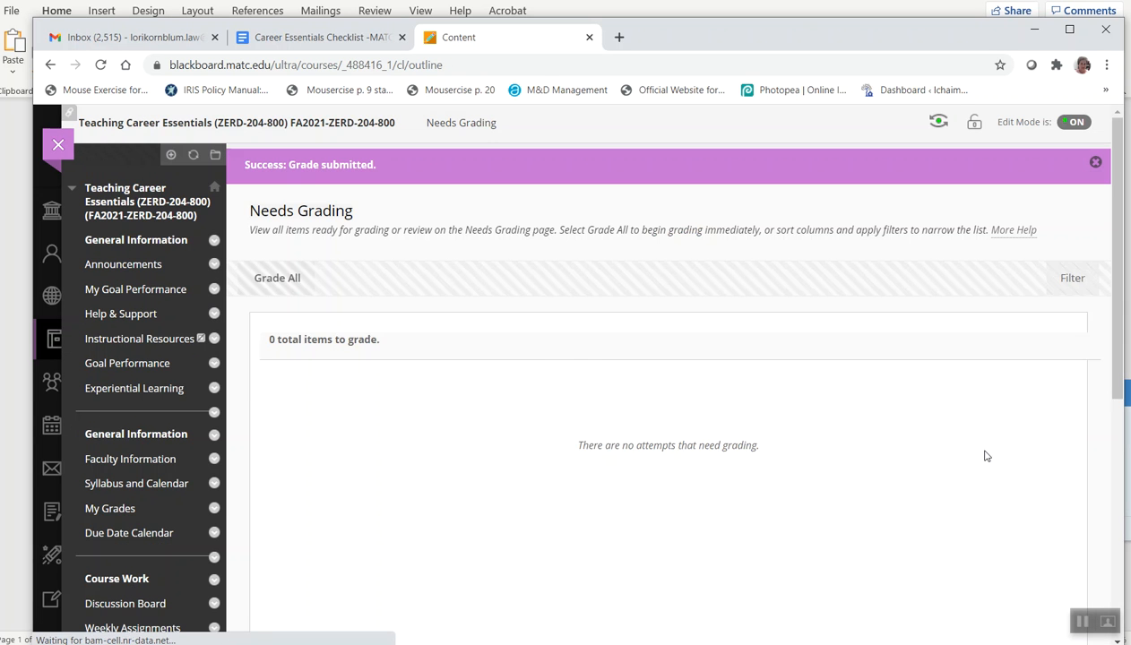
pyautogui.scroll(-2, 982, 430)
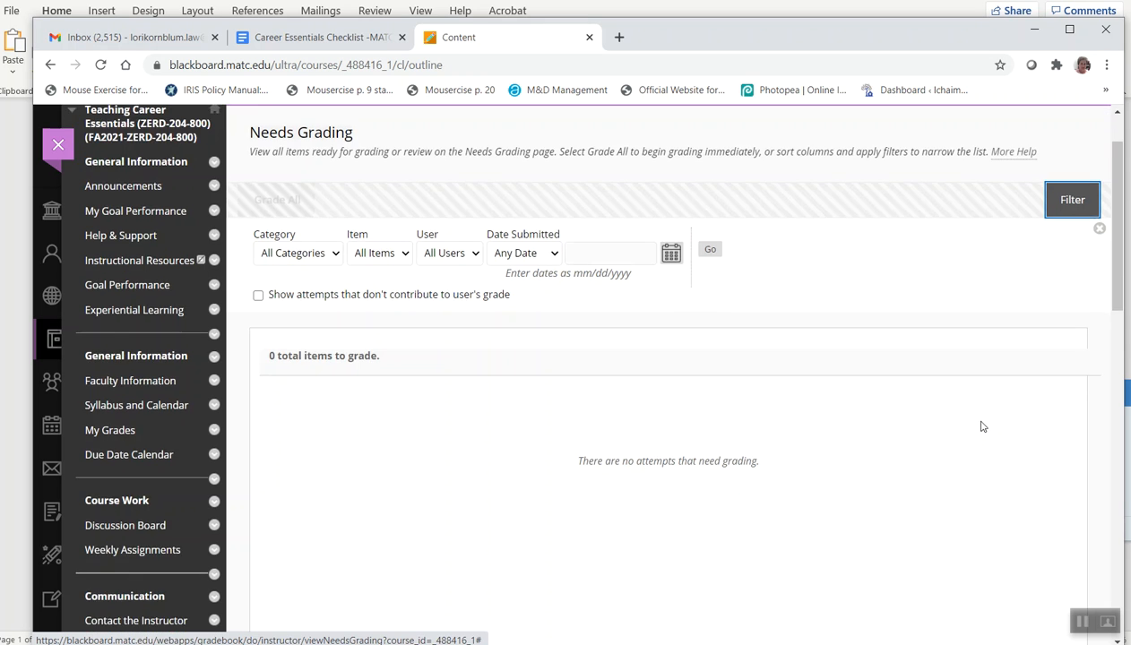
pyautogui.scroll(2, 982, 428)
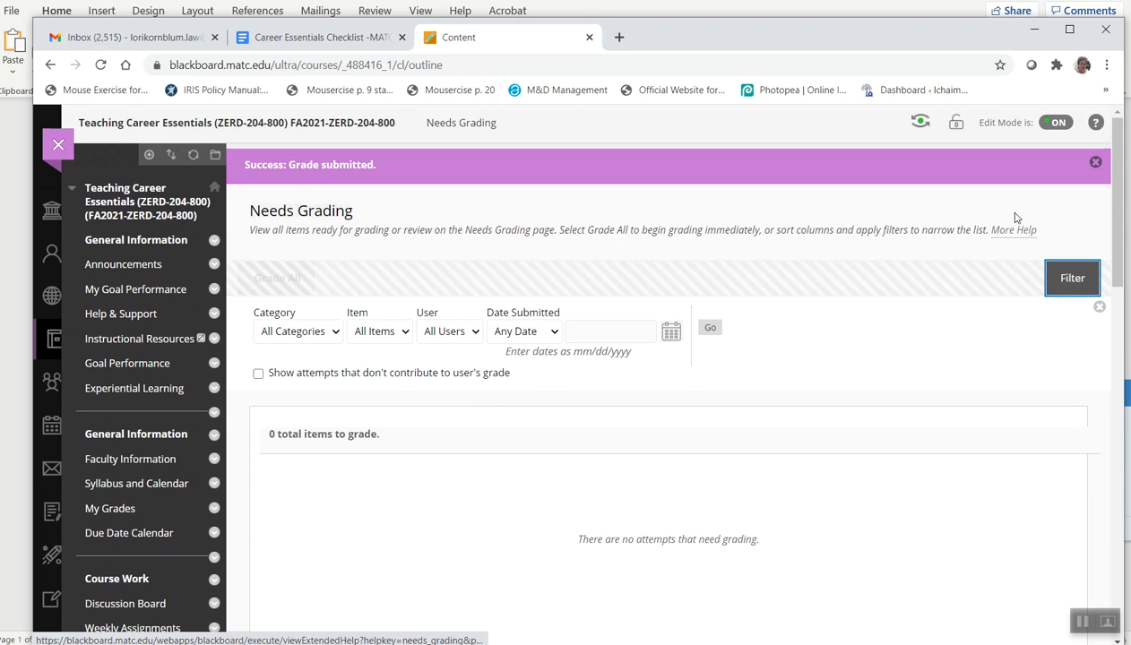
pyautogui.click(1082, 625)
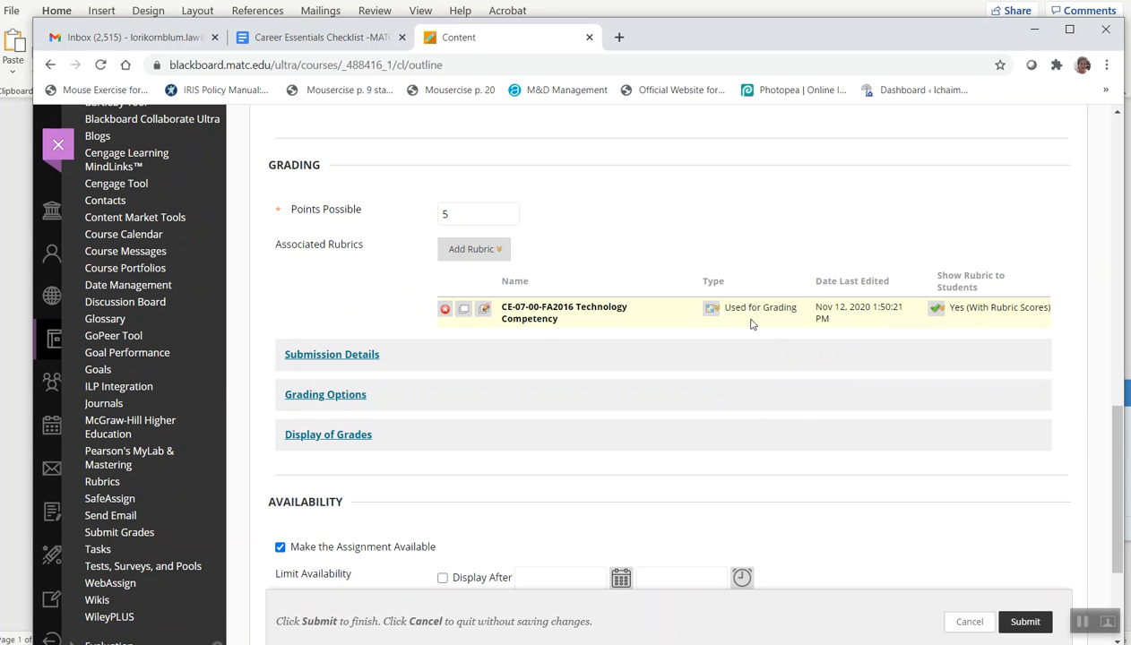
# Change the associated rubric's type to Used for Secondary Evaluation and submit the assignment
pyautogui.click(717, 309)
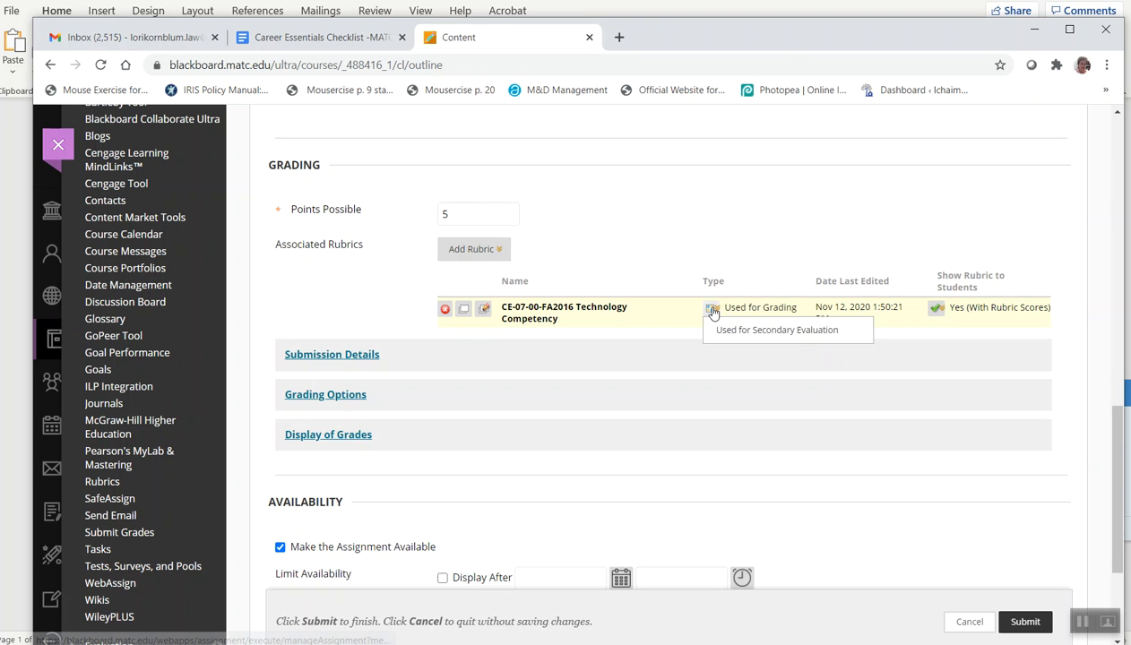
pyautogui.click(708, 330)
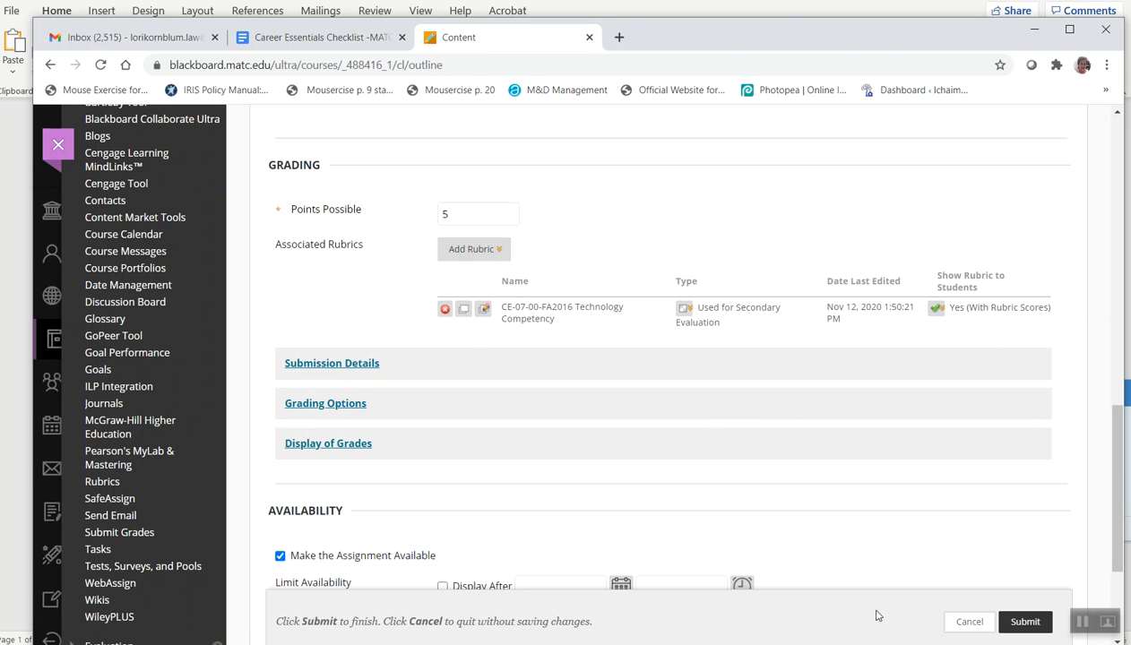
pyautogui.click(1024, 622)
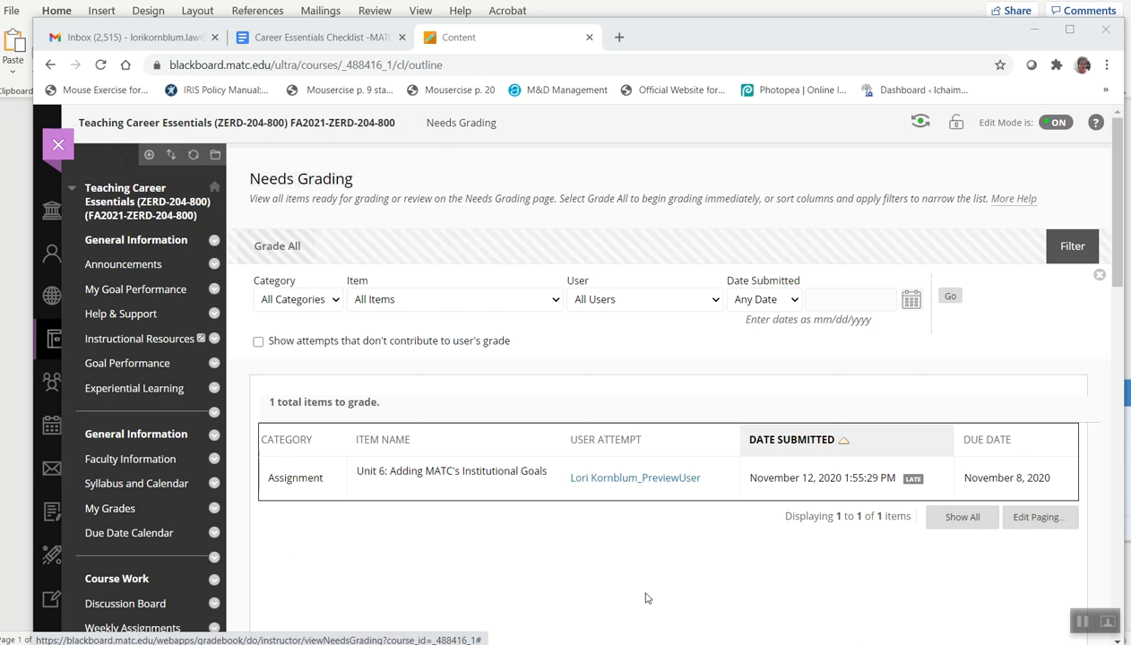
# Open the new submitted attempt for grading and open the Technology Competency rubric used for secondary evaluation
pyautogui.click(666, 478)
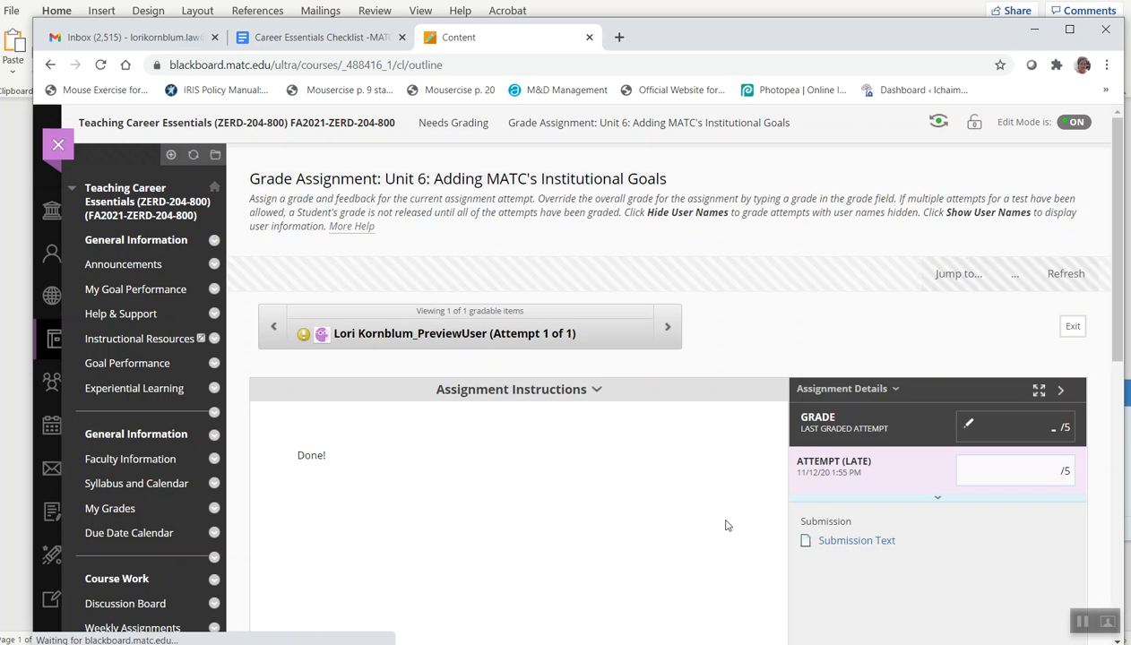
pyautogui.scroll(-1, 619, 464)
pyautogui.scroll(-1, 619, 463)
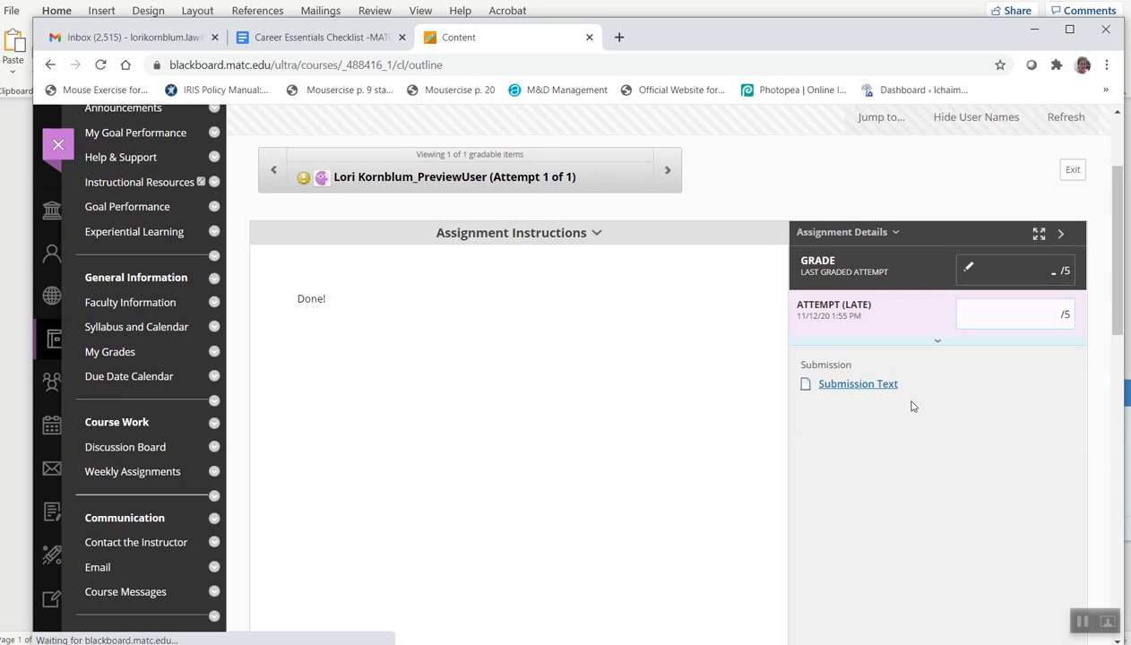
pyautogui.click(937, 348)
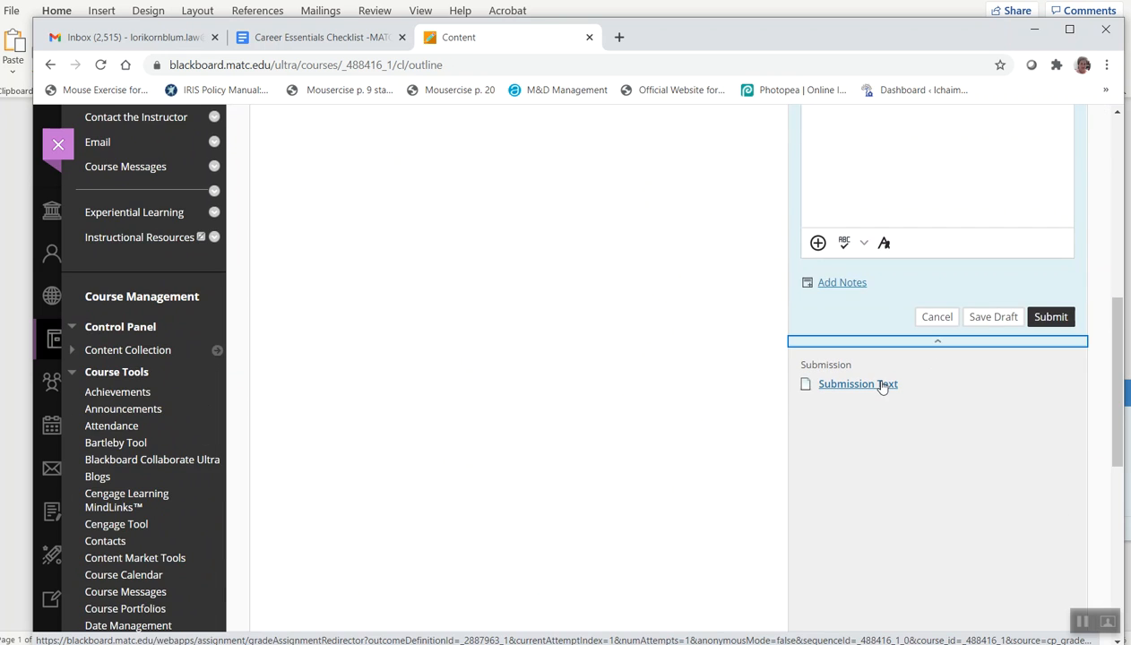
pyautogui.scroll(5, 884, 385)
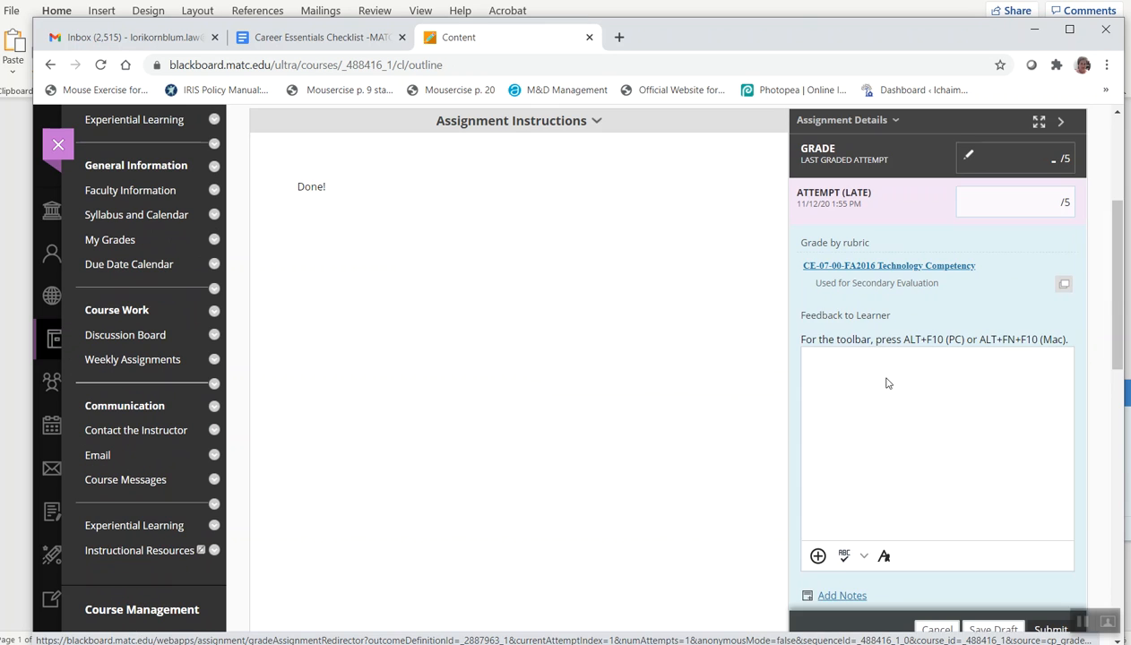
pyautogui.click(896, 268)
pyautogui.scroll(-3, 939, 417)
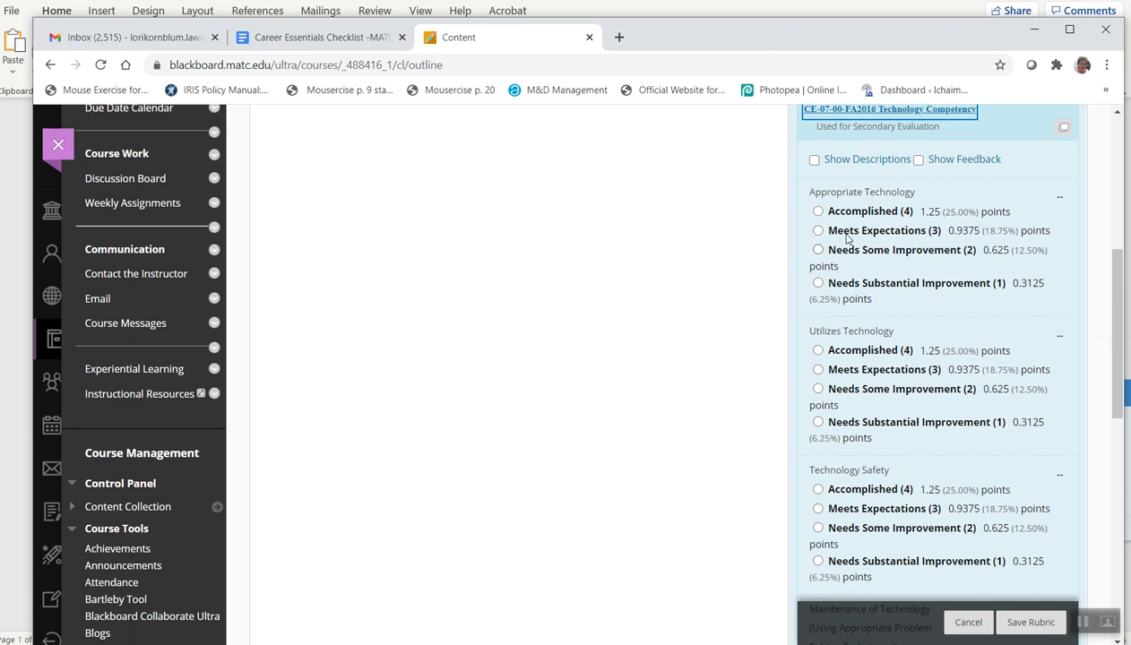
# Score Accomplished for Appropriate Technology and Maintenance of Technology, Meets Expectations for the other two, then save without using it as the grading rubric
pyautogui.click(818, 211)
pyautogui.click(818, 370)
pyautogui.click(819, 509)
pyautogui.scroll(-3, 819, 513)
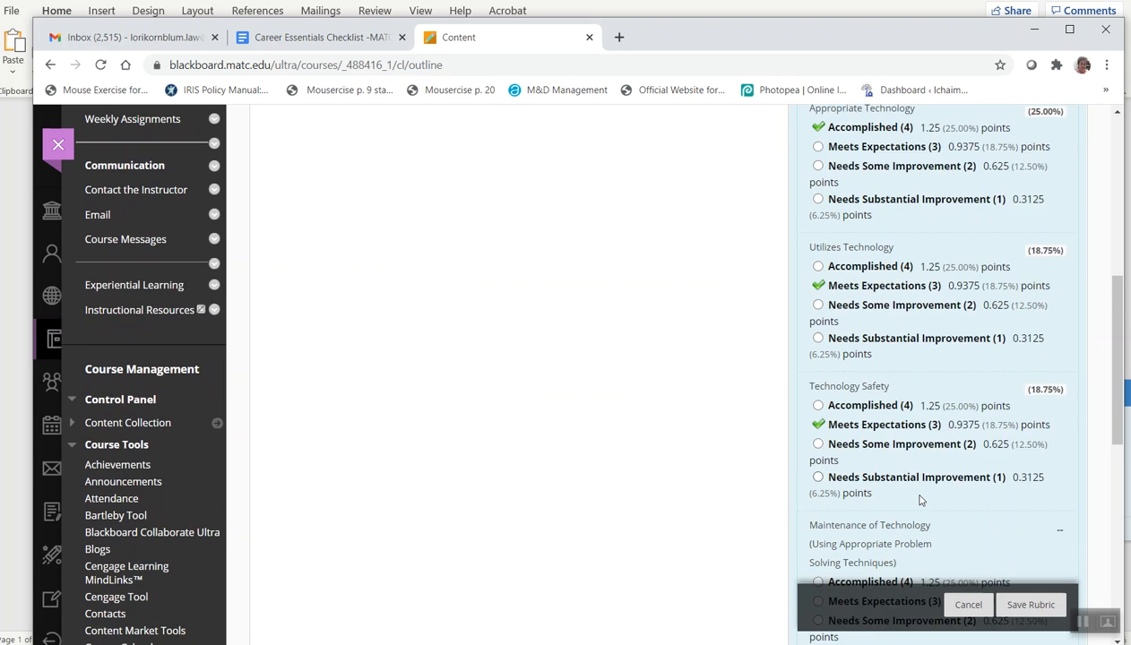
pyautogui.click(818, 510)
pyautogui.scroll(-4, 1019, 452)
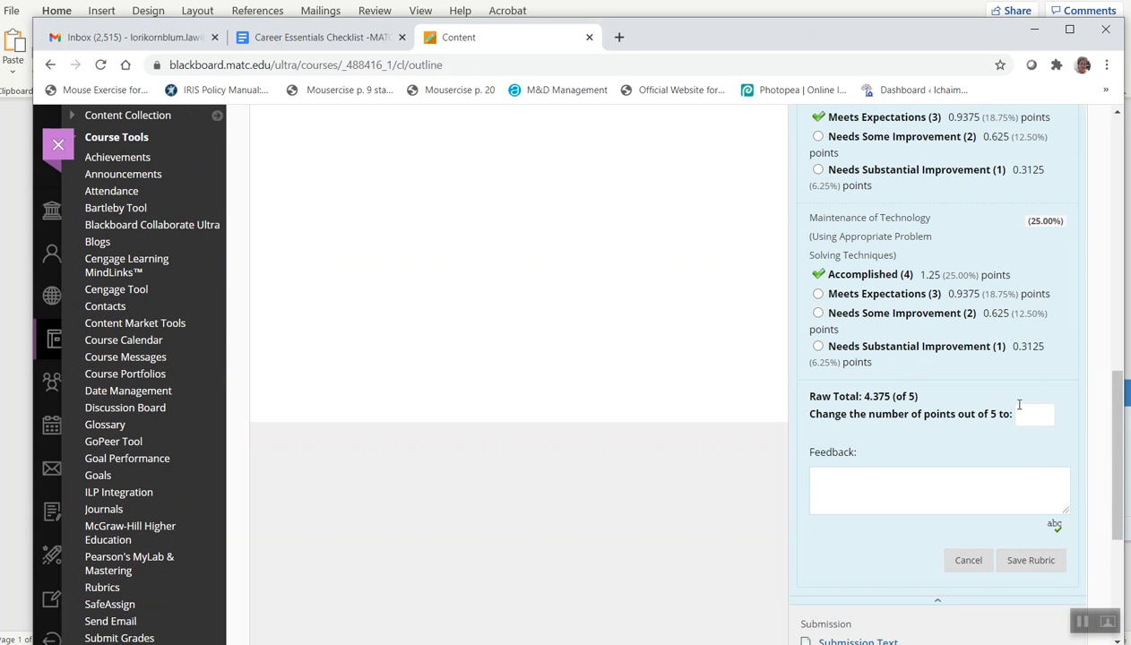
pyautogui.click(1027, 550)
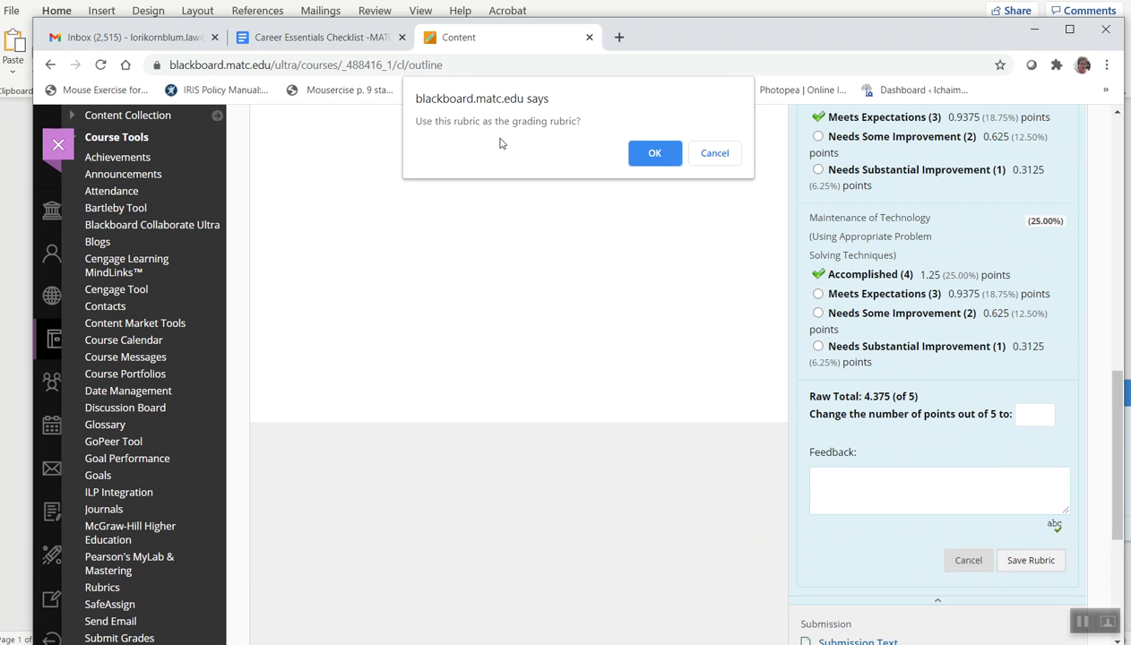
pyautogui.click(716, 154)
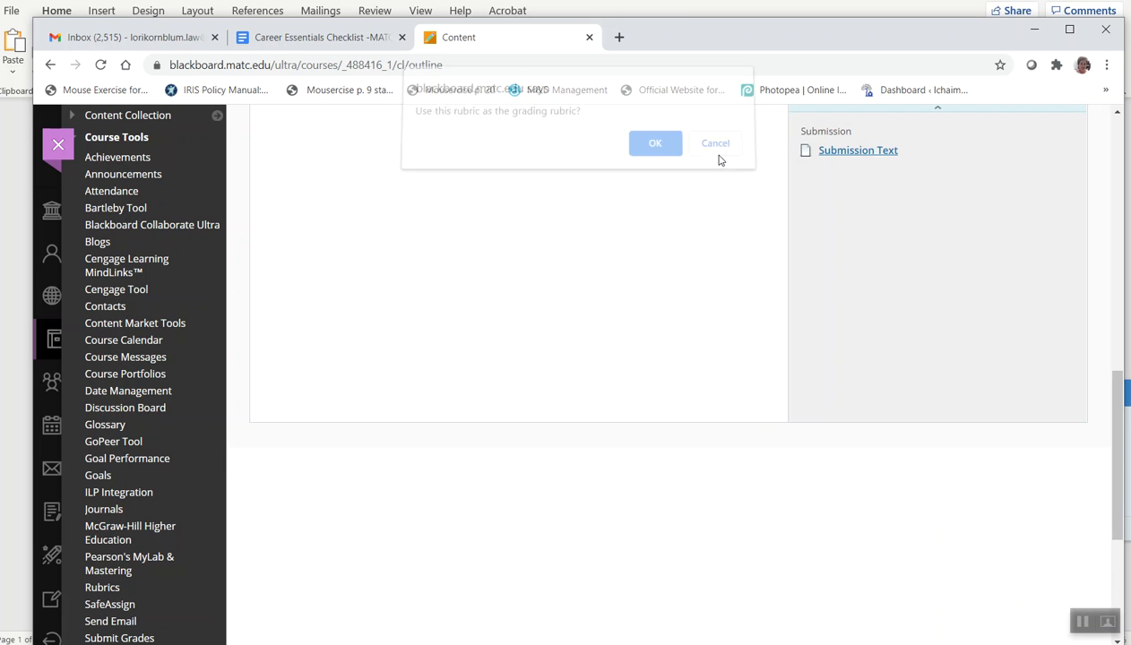
# Submit the attempt from the grading panel without entering a grade
pyautogui.scroll(3, 905, 247)
pyautogui.scroll(2, 885, 280)
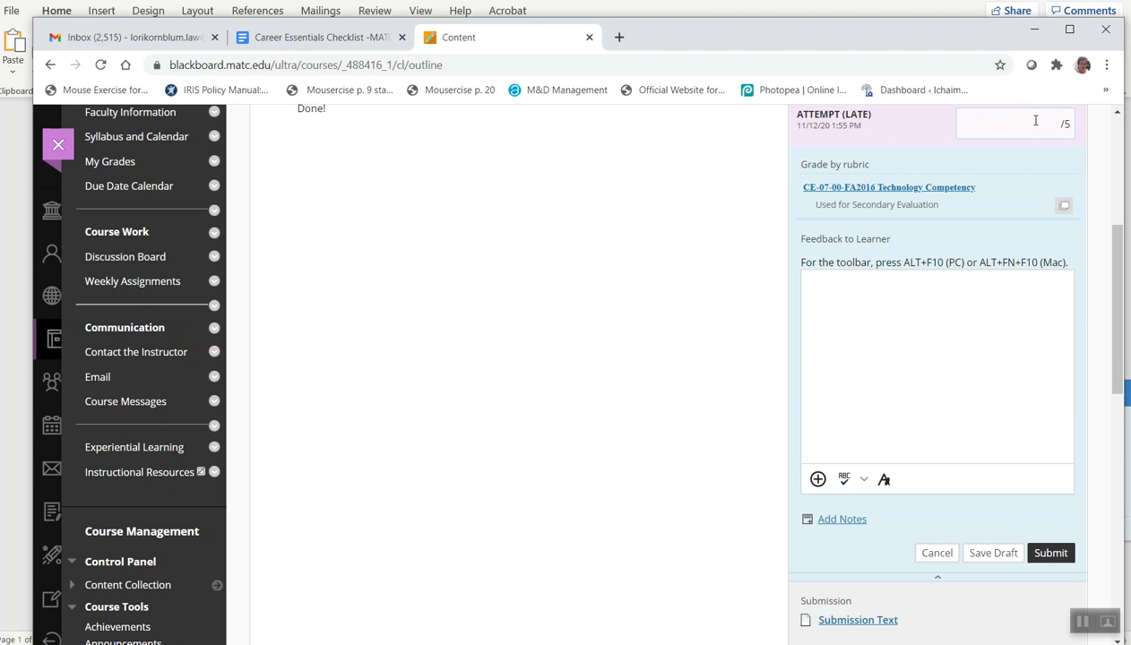
pyautogui.click(1035, 120)
pyautogui.click(1049, 554)
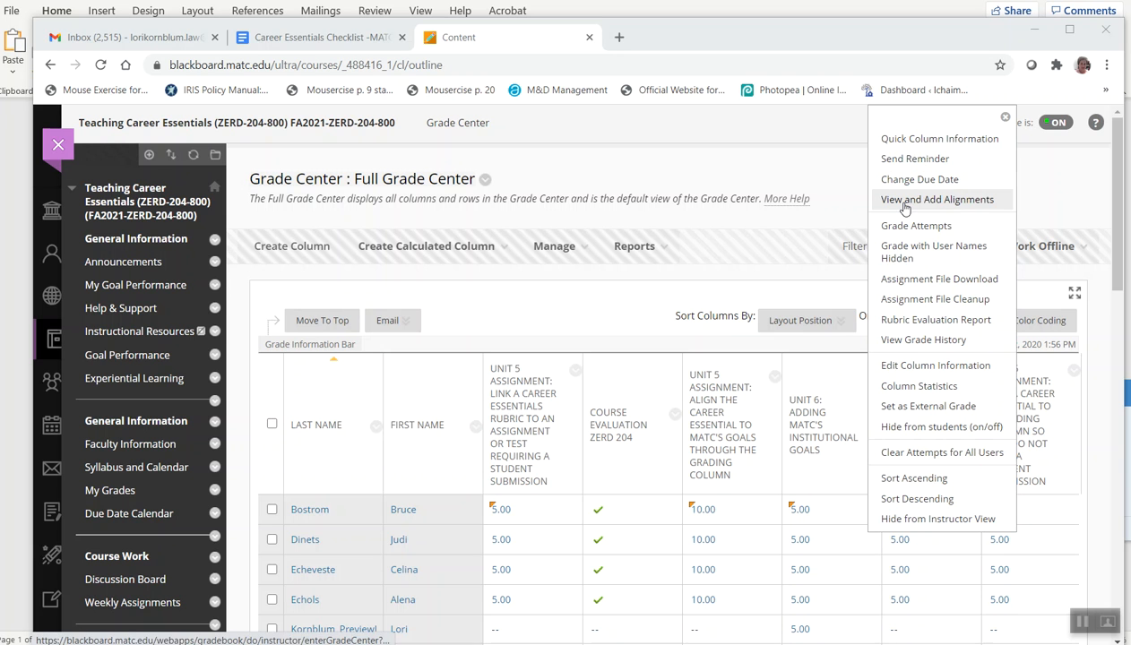
# Align the Unit 6: Adding MATC's Institutional Goals column with the CE-07-00-FA2016-Technology-Competency goal
pyautogui.click(905, 206)
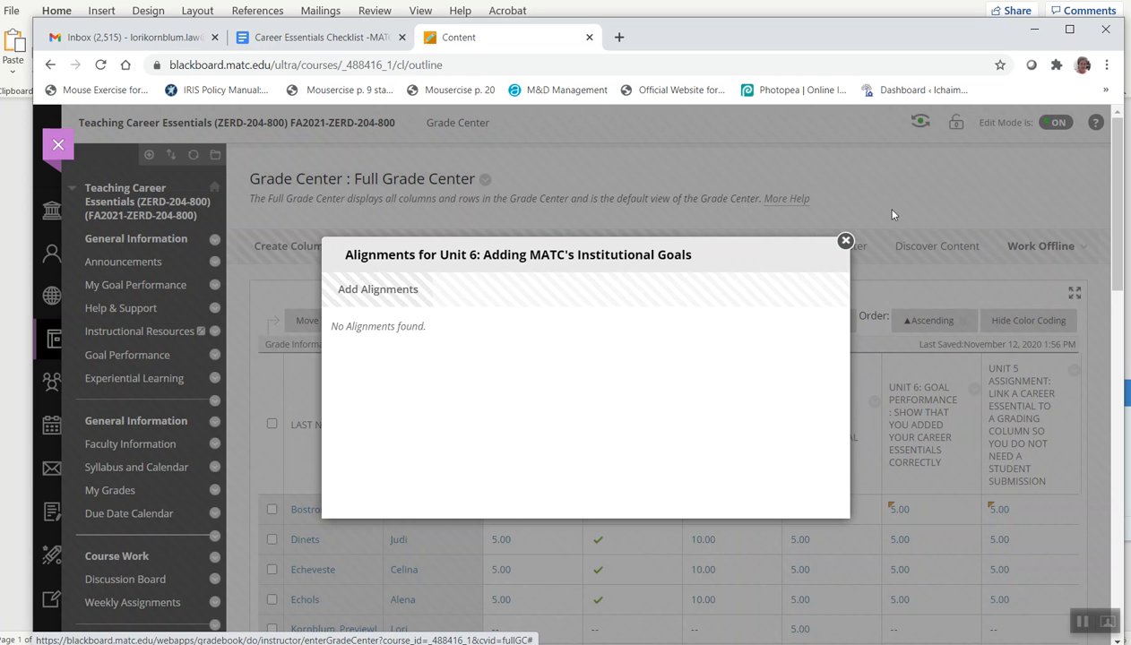
pyautogui.click(378, 290)
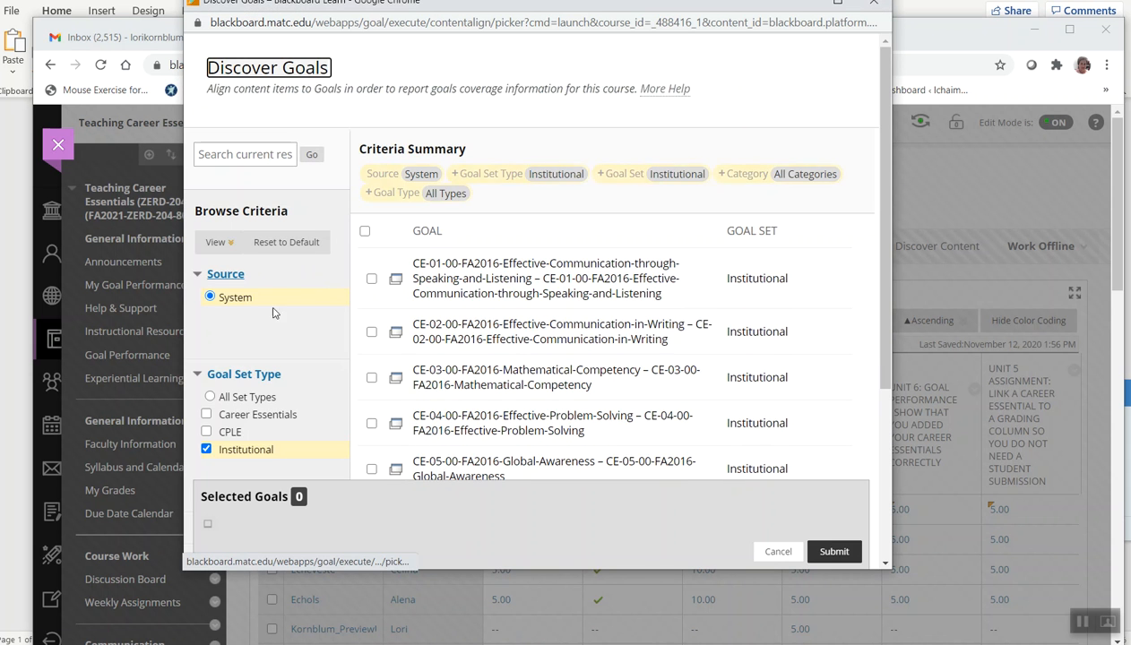
pyautogui.scroll(-1, 285, 383)
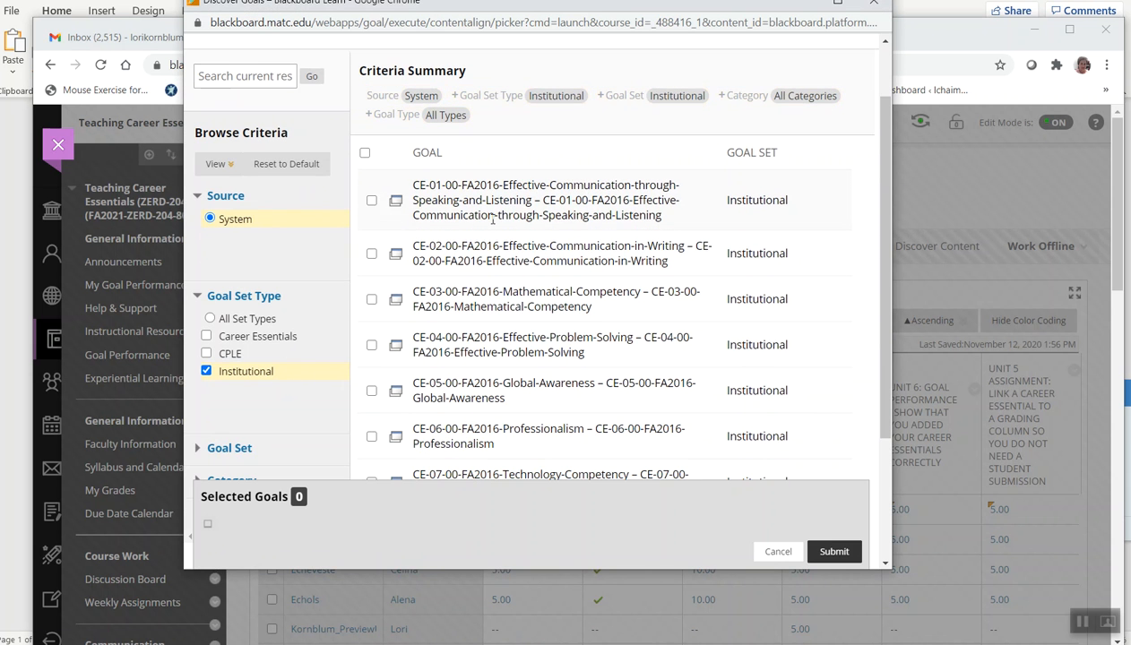
pyautogui.scroll(-1, 558, 247)
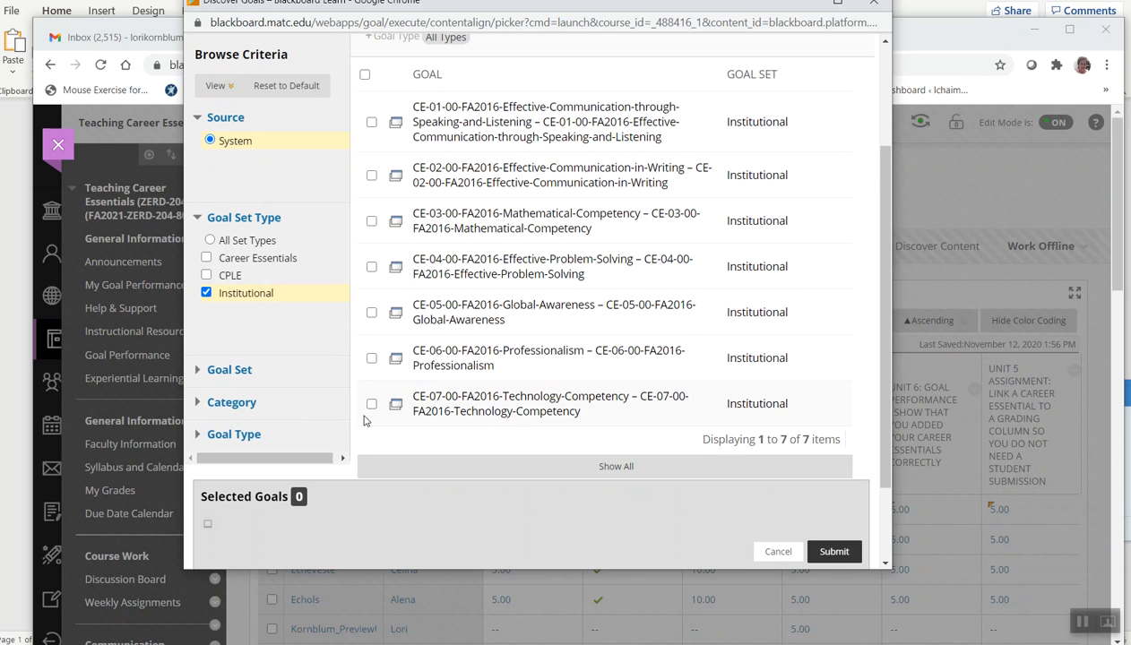
pyautogui.click(371, 403)
pyautogui.click(834, 551)
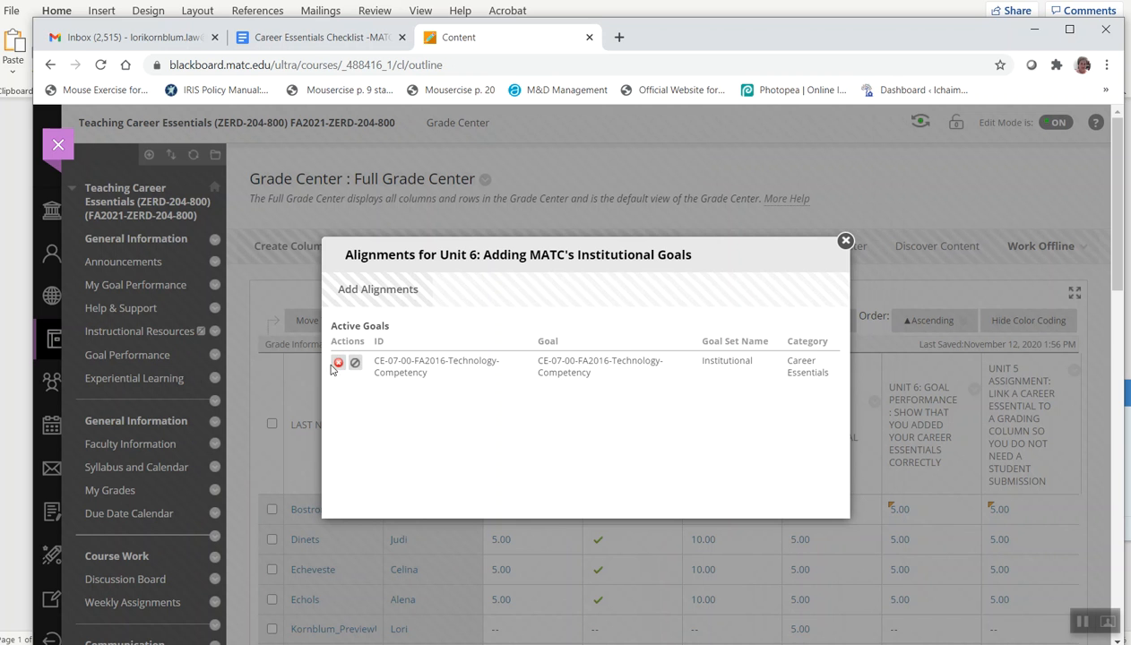
# Turn on student visibility for the Technology Competency alignment and close the alignments window
pyautogui.click(355, 363)
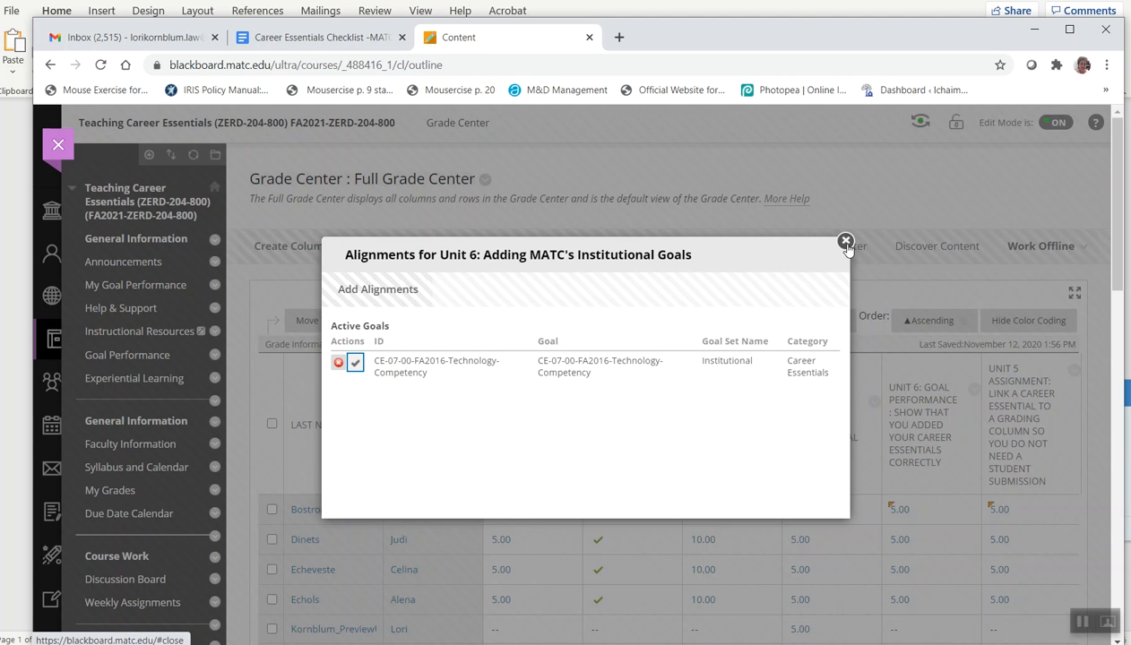
pyautogui.click(355, 363)
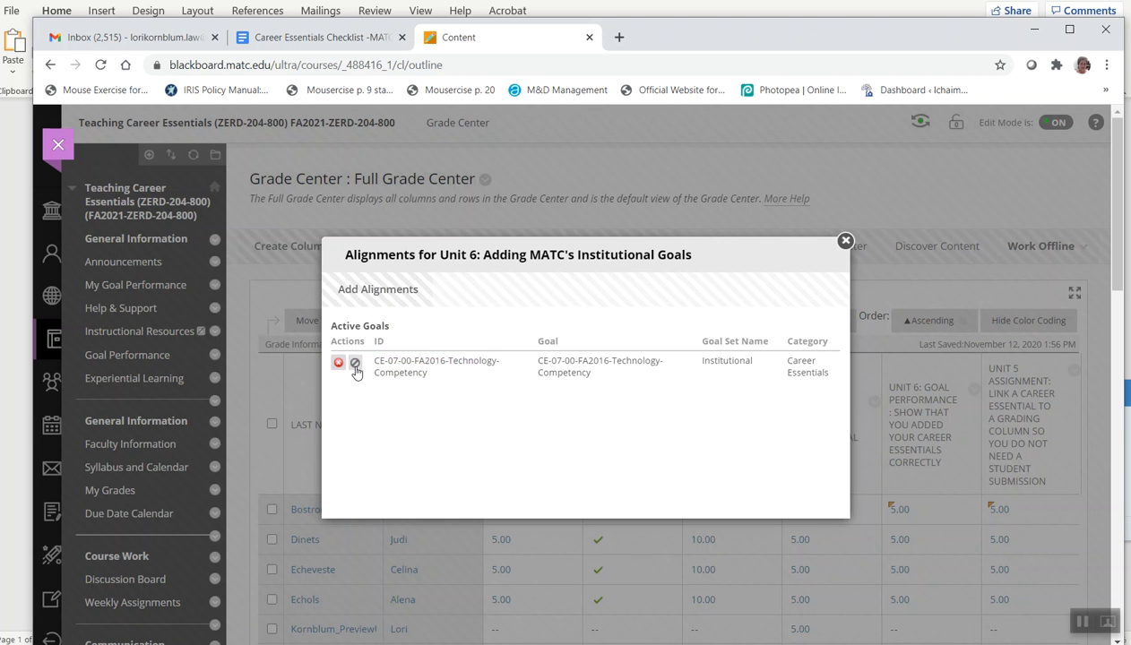
pyautogui.click(355, 363)
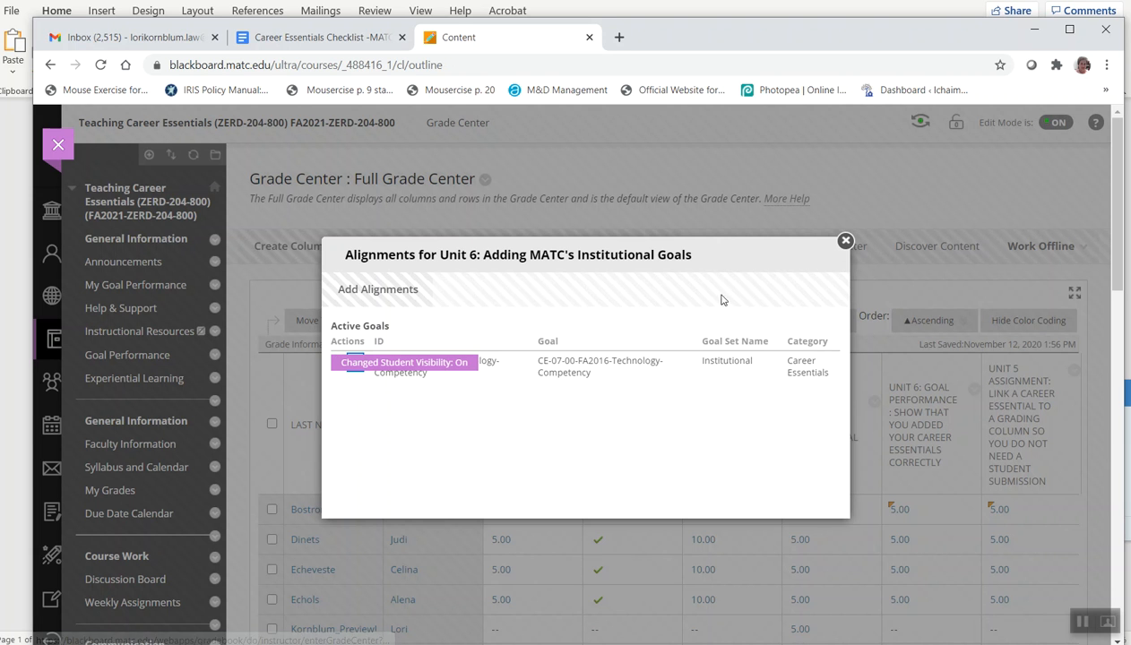
pyautogui.click(845, 241)
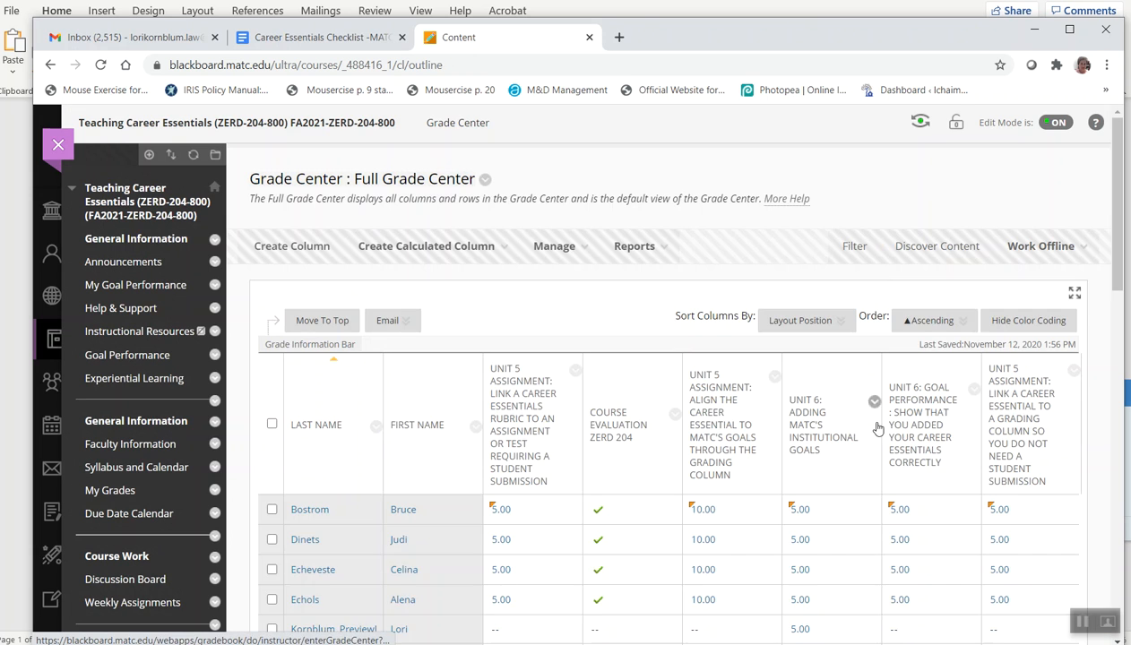
# Review the preview user's goal performance page and continue into student preview
pyautogui.click(1081, 621)
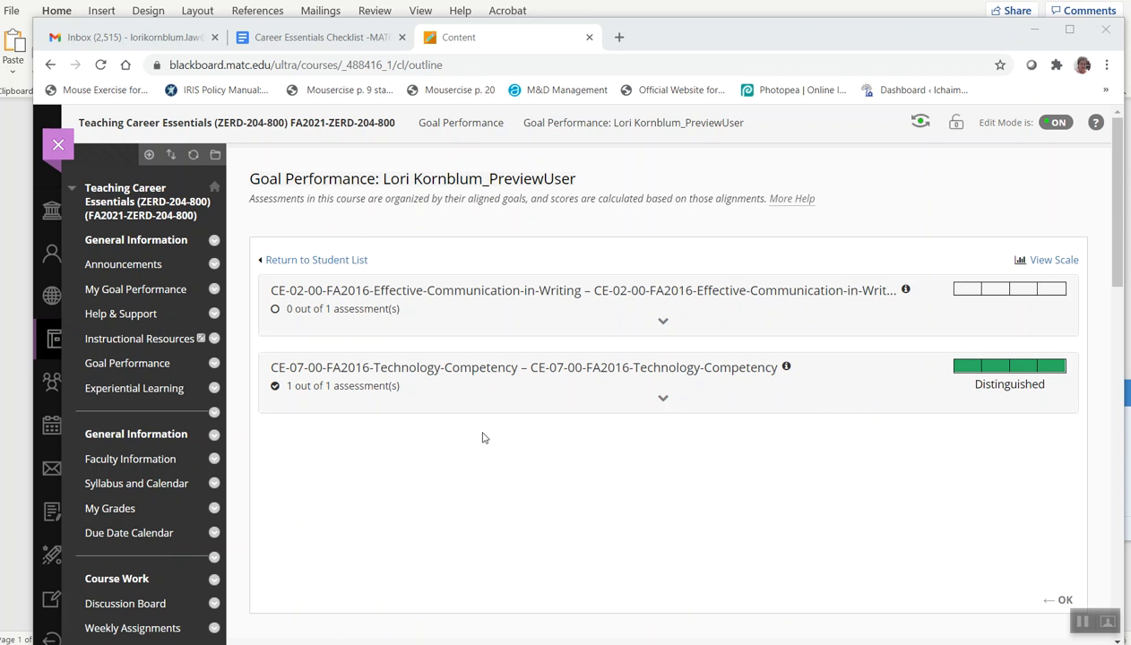
pyautogui.moveTo(984, 372)
pyautogui.click(1063, 601)
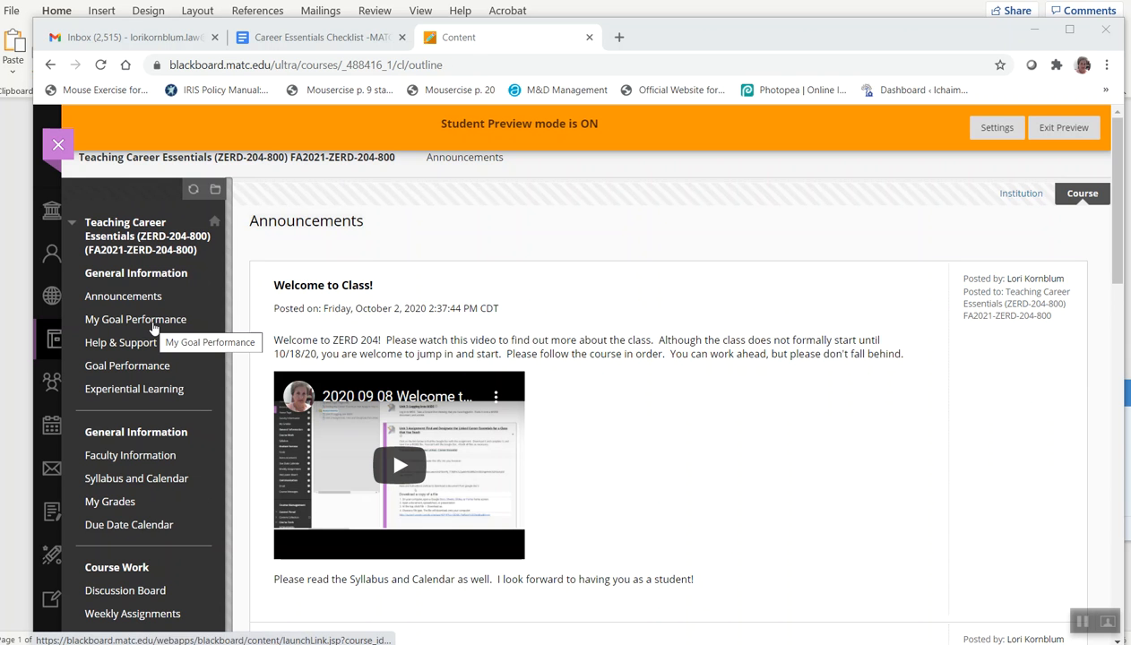
# Open My Goal Performance in student preview and expand the Technology Competency goal's assessments
pyautogui.click(153, 325)
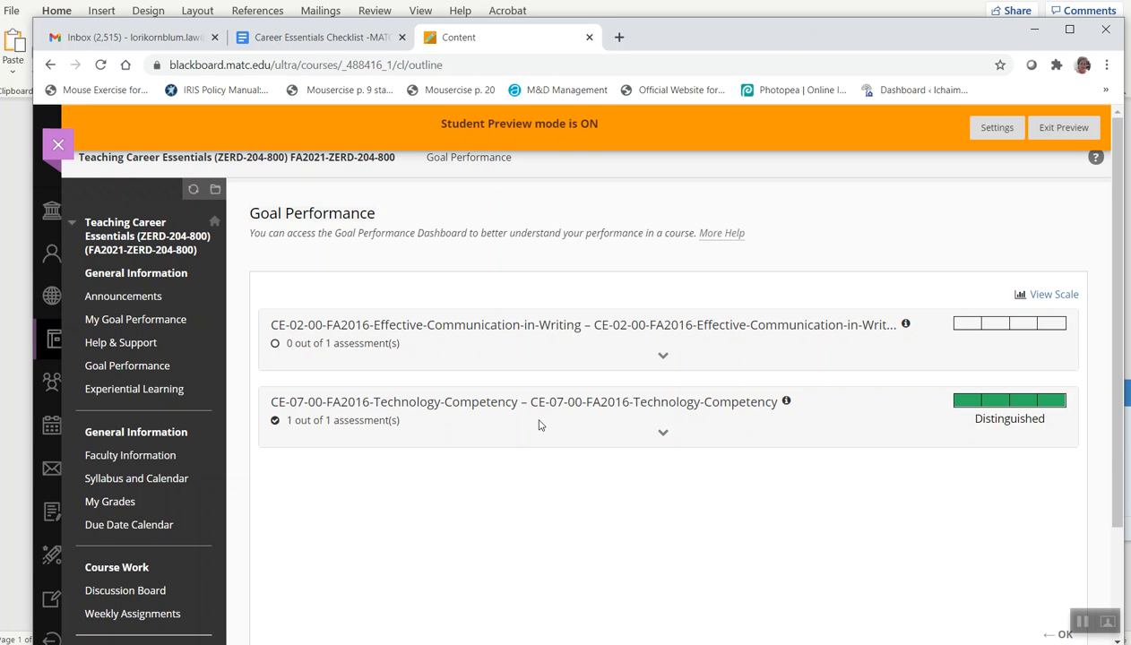
pyautogui.click(662, 433)
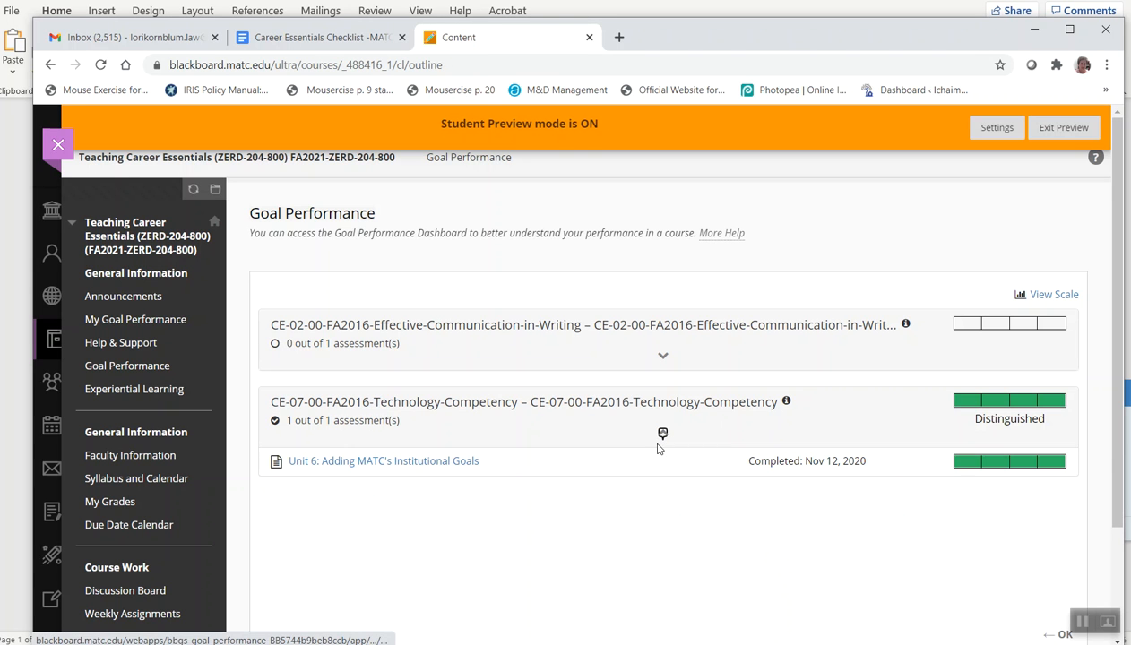